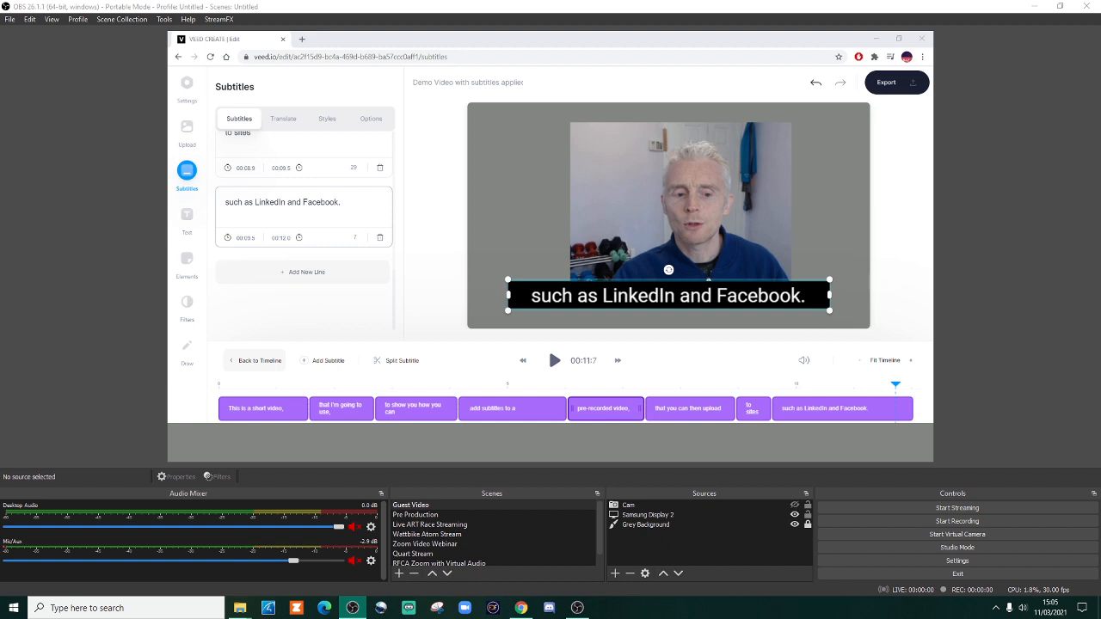
Step: Try the Alfa Slab One, Bad Script and Bangers fonts on the subtitles
{"action": "scroll", "coordinate": [305, 223], "scroll_direction": "up", "scroll_amount": 10}
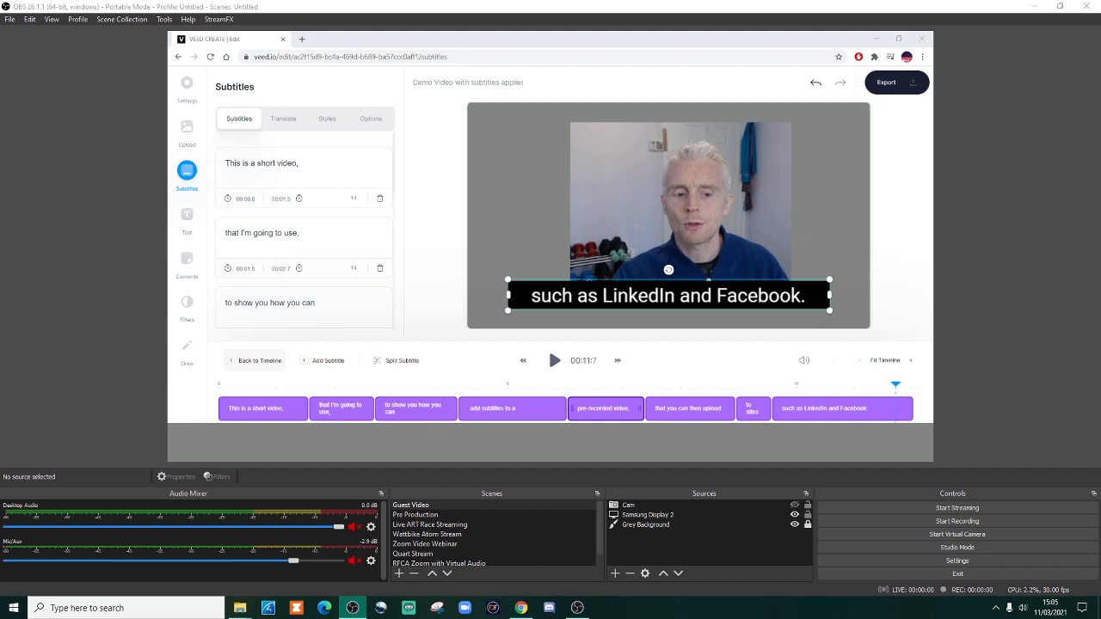
{"action": "left_click", "coordinate": [327, 118]}
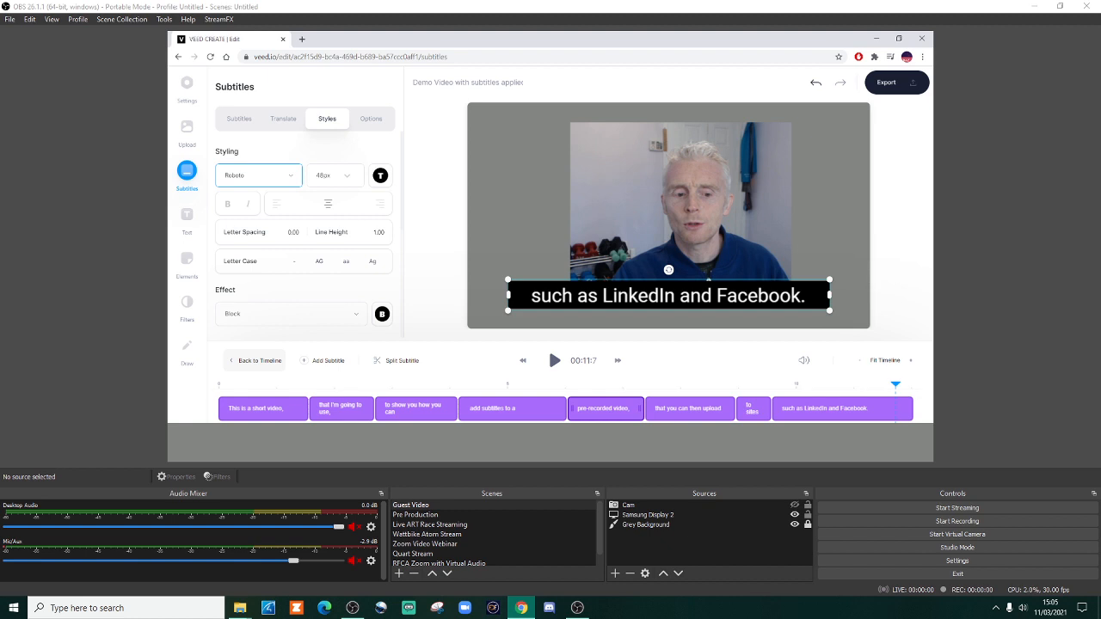
{"action": "left_click", "coordinate": [258, 174]}
{"action": "left_click", "coordinate": [251, 221]}
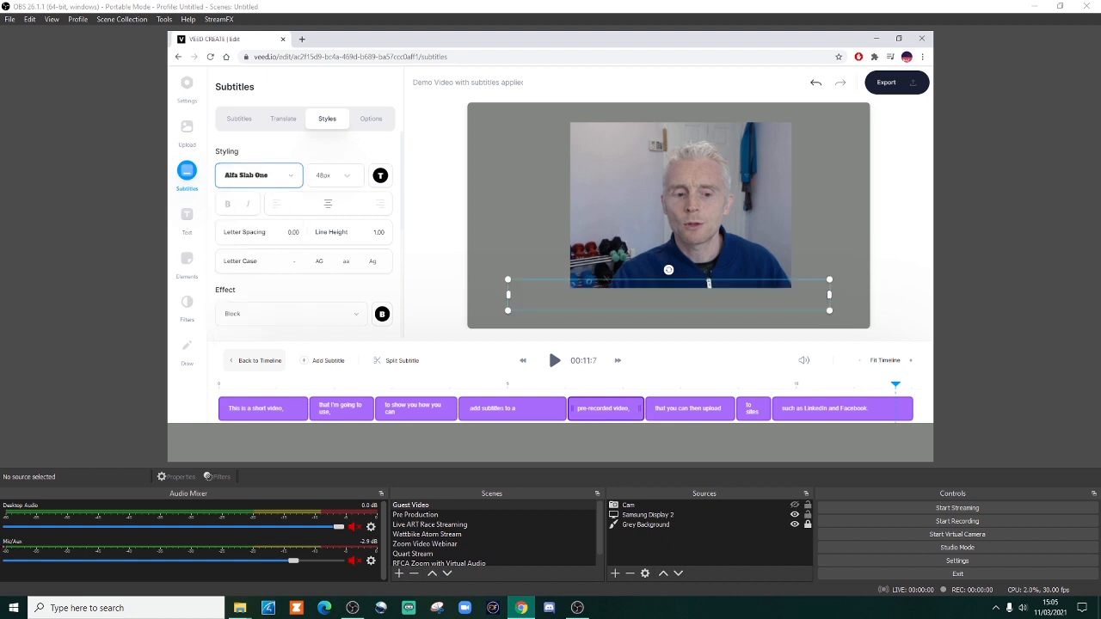
{"action": "left_click", "coordinate": [258, 175]}
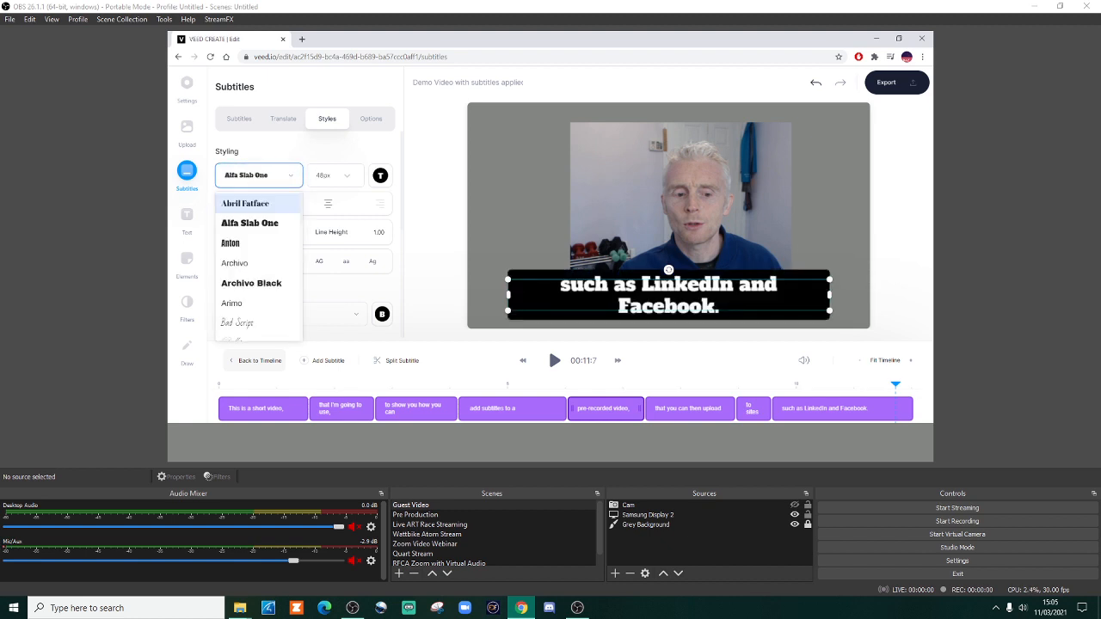
{"action": "left_click", "coordinate": [238, 322]}
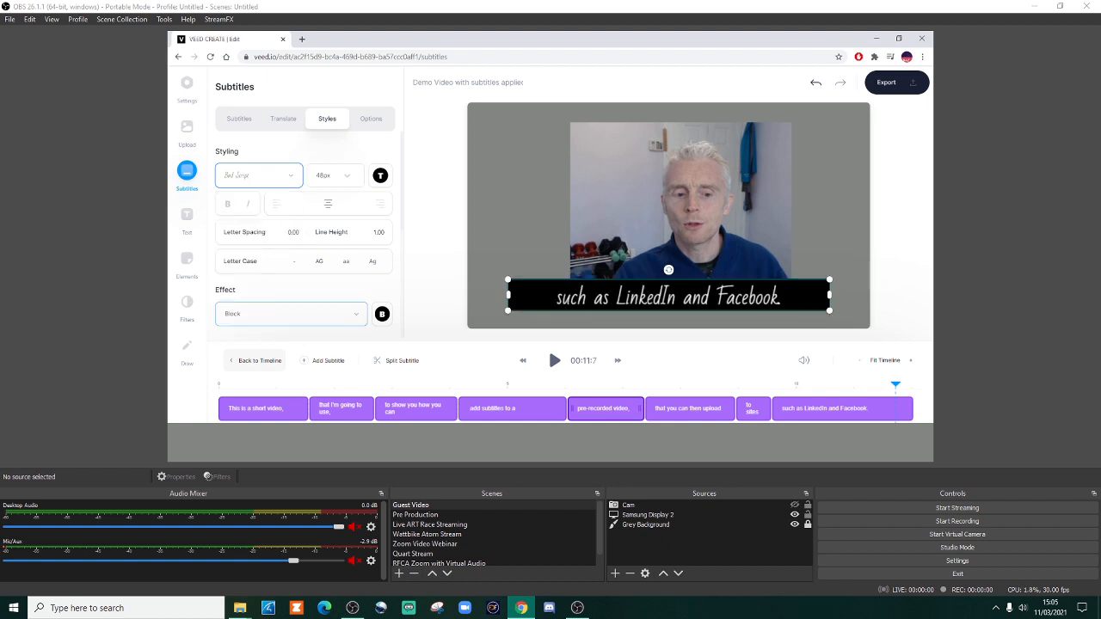
{"action": "left_click", "coordinate": [258, 175]}
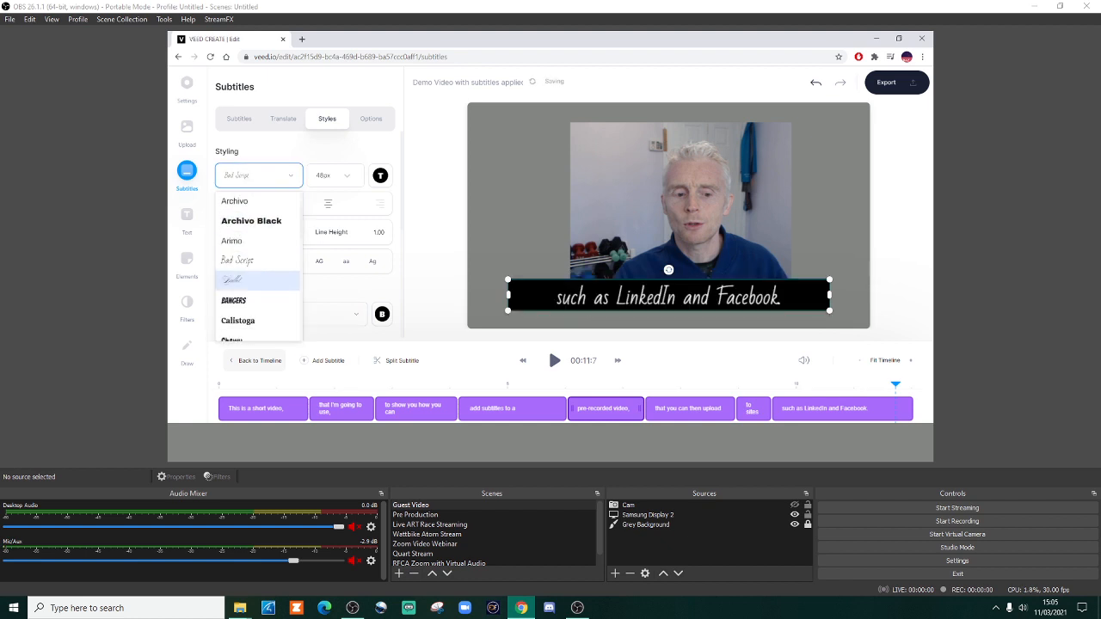
{"action": "scroll", "coordinate": [257, 281], "scroll_direction": "down", "scroll_amount": 1}
{"action": "left_click", "coordinate": [245, 262]}
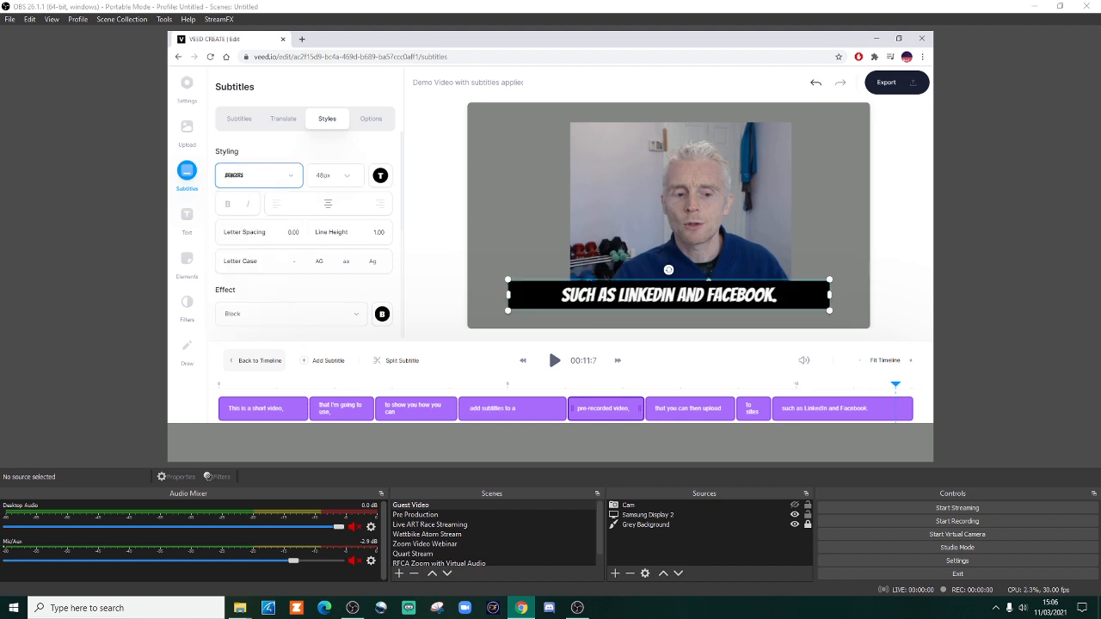
Step: Set the subtitle font to Work Sans
{"action": "left_click", "coordinate": [258, 175]}
{"action": "scroll", "coordinate": [258, 258], "scroll_direction": "down", "scroll_amount": 4}
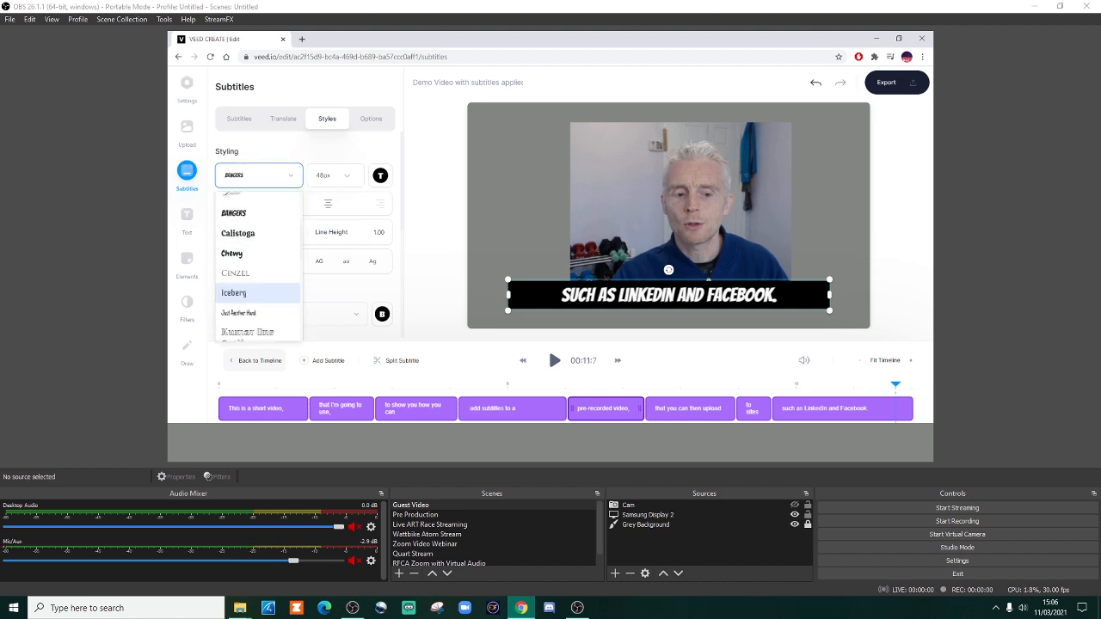
{"action": "scroll", "coordinate": [258, 275], "scroll_direction": "down", "scroll_amount": 8}
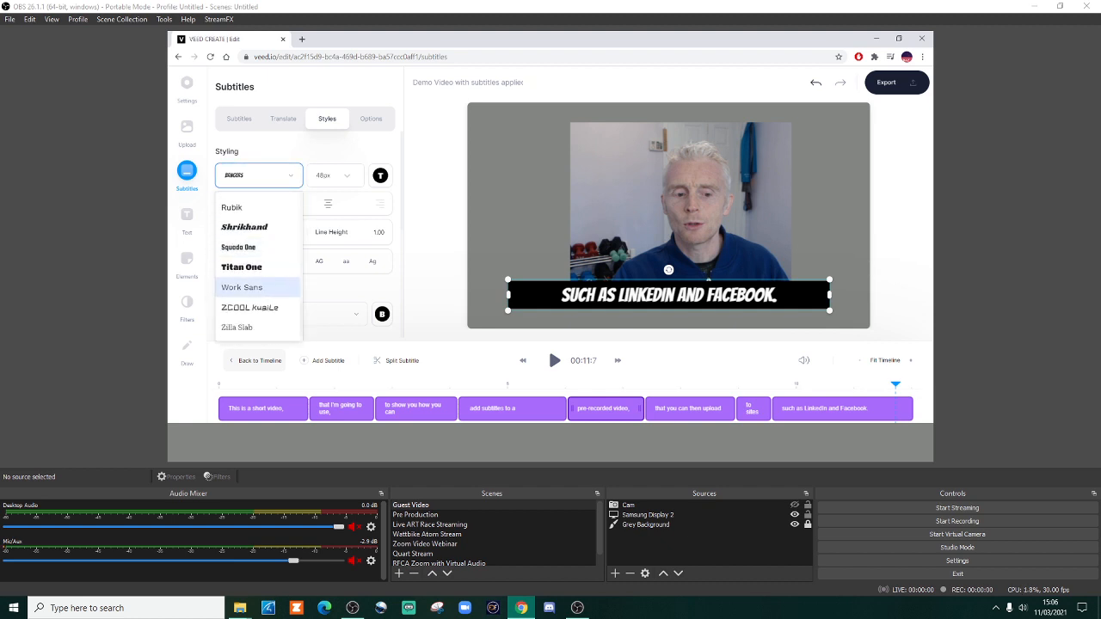
{"action": "left_click", "coordinate": [241, 287]}
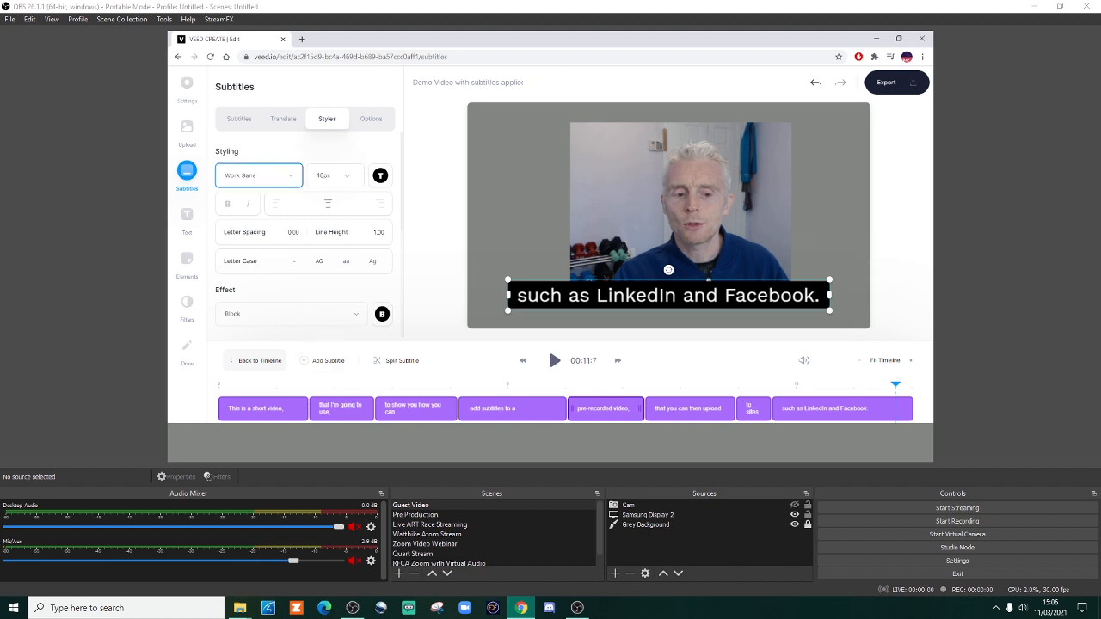
Step: Go through the subtitle lines from "This is a short video," to "such as LinkedIn and Facebook." and check the font in the preview
{"action": "left_click", "coordinate": [239, 119]}
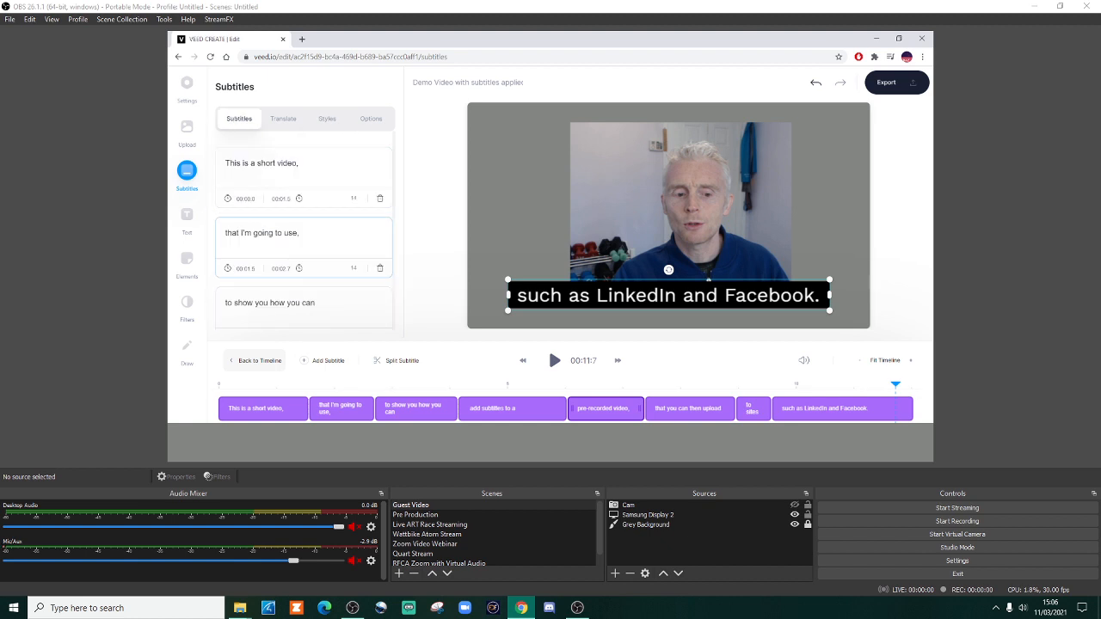
{"action": "left_click", "coordinate": [300, 164]}
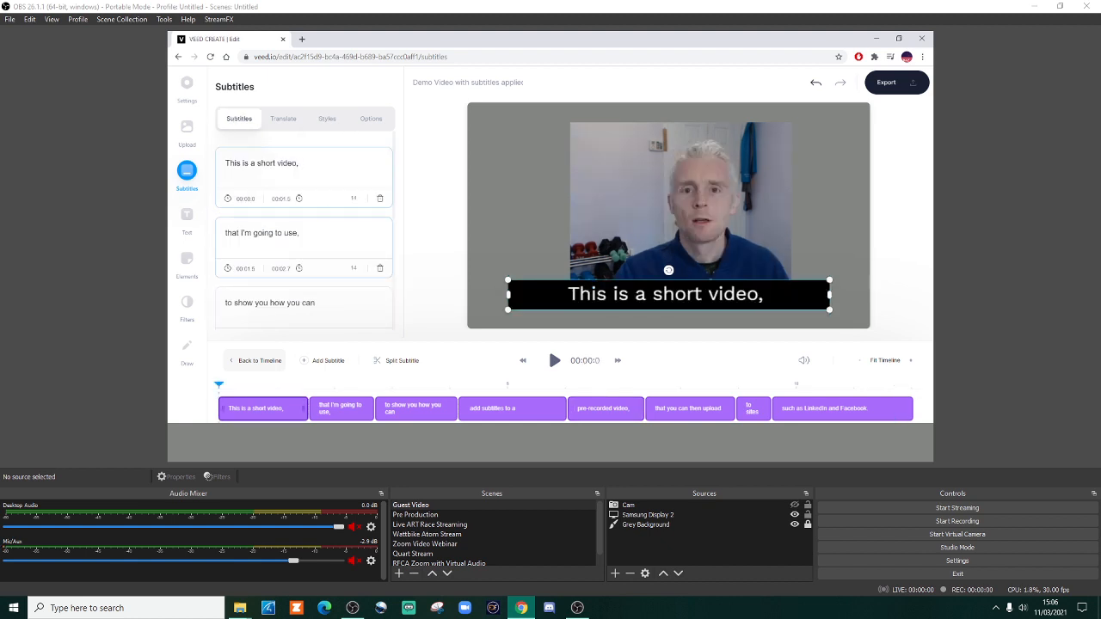
{"action": "left_click", "coordinate": [311, 233]}
{"action": "left_click", "coordinate": [321, 303]}
{"action": "scroll", "coordinate": [320, 303], "scroll_direction": "down", "scroll_amount": 2}
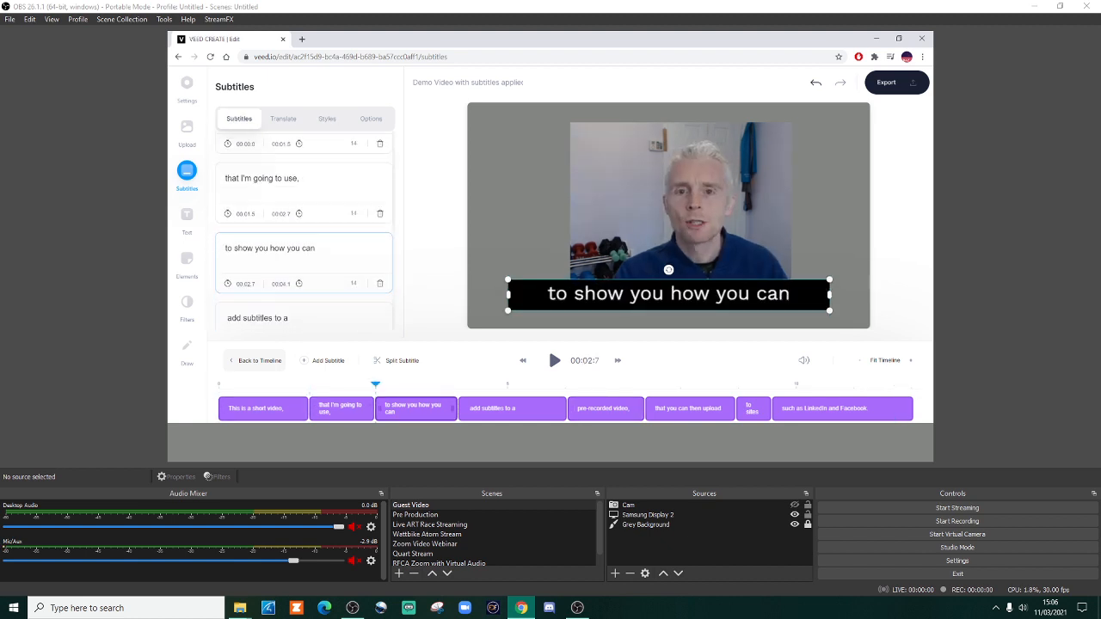
{"action": "scroll", "coordinate": [311, 258], "scroll_direction": "down", "scroll_amount": 2}
{"action": "left_click", "coordinate": [306, 224]}
{"action": "left_click", "coordinate": [309, 293]}
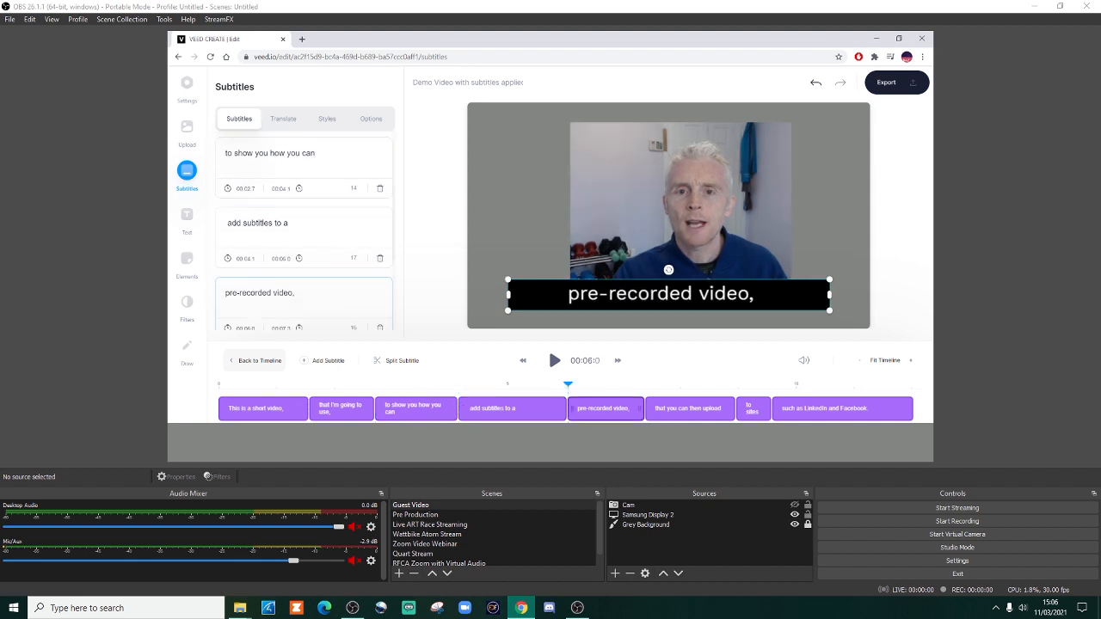
{"action": "scroll", "coordinate": [309, 288], "scroll_direction": "down", "scroll_amount": 2}
{"action": "left_click", "coordinate": [310, 263]}
{"action": "scroll", "coordinate": [309, 263], "scroll_direction": "down", "scroll_amount": 1}
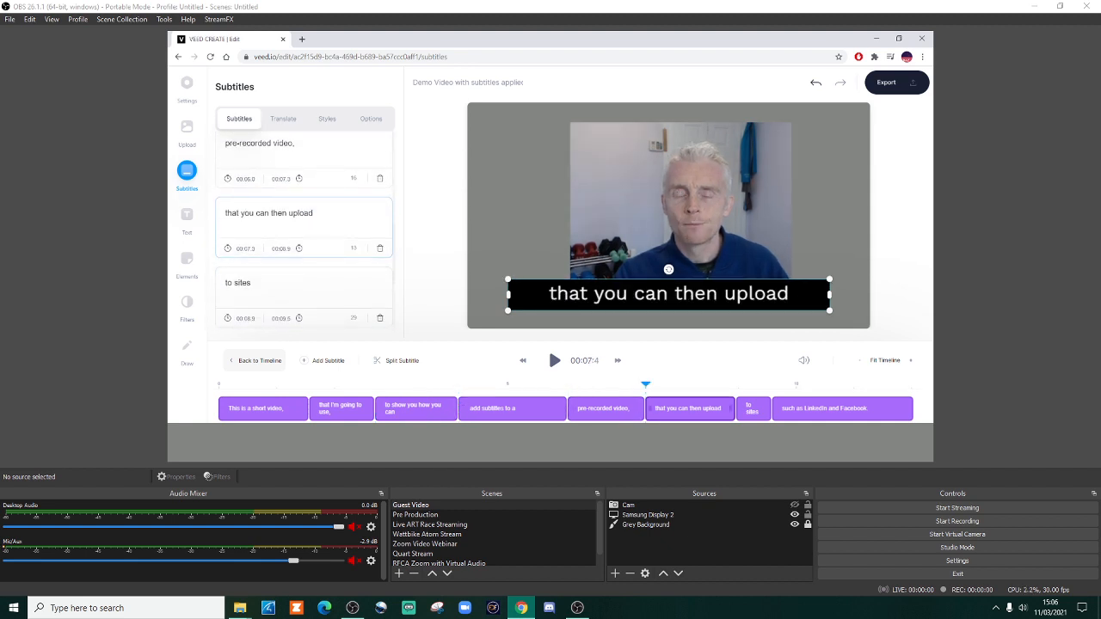
{"action": "left_click", "coordinate": [321, 303]}
{"action": "scroll", "coordinate": [321, 303], "scroll_direction": "down", "scroll_amount": 1}
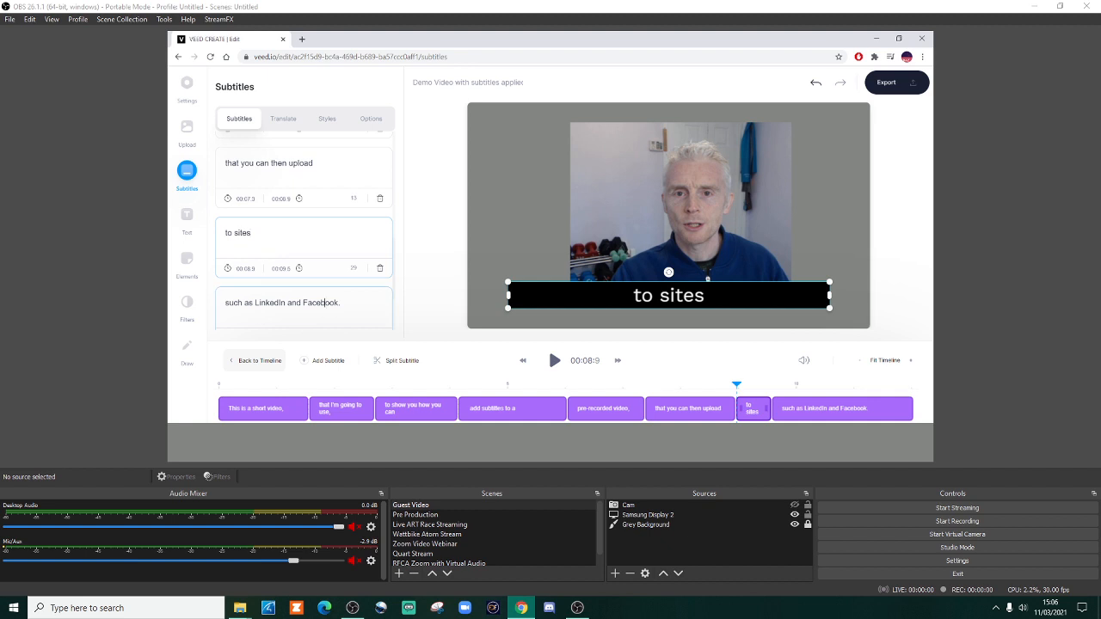
{"action": "left_click", "coordinate": [337, 302]}
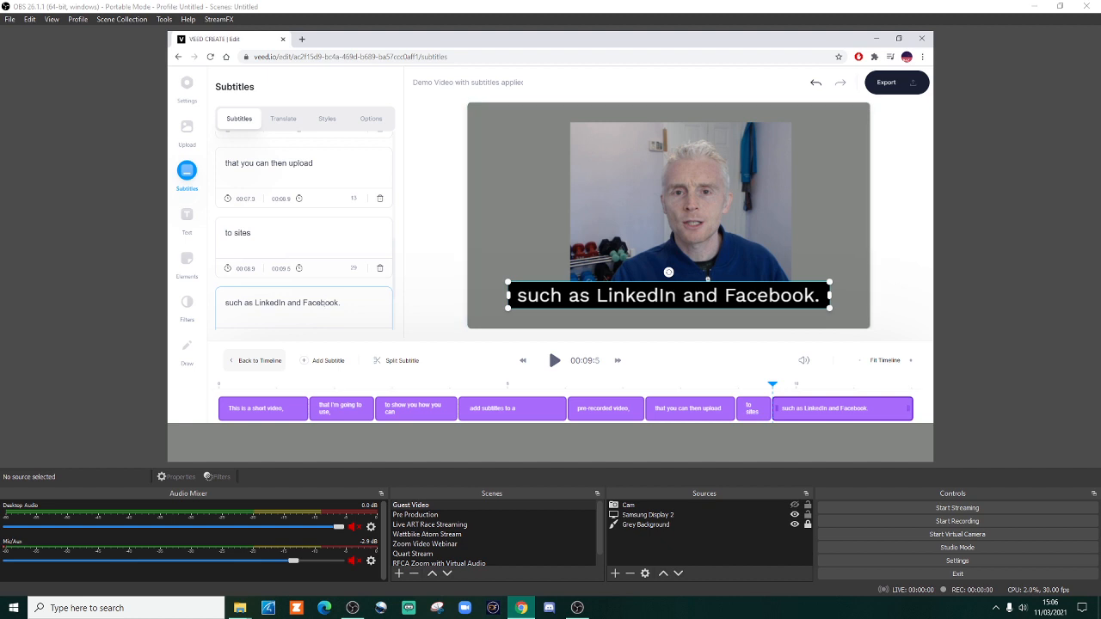
{"action": "scroll", "coordinate": [305, 231], "scroll_direction": "up", "scroll_amount": 6}
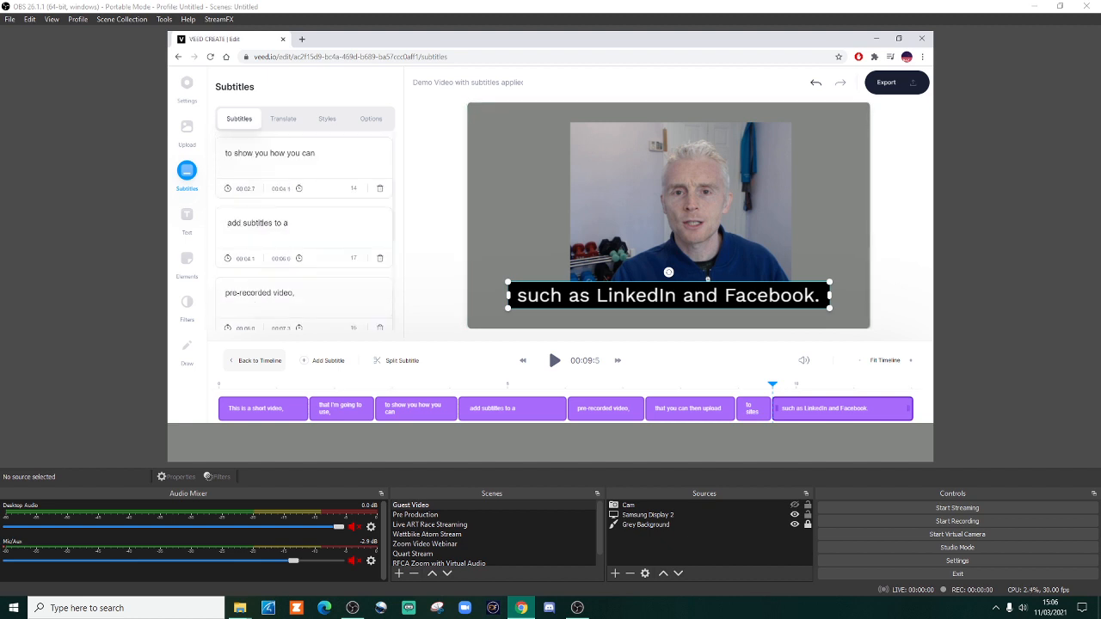
Step: Reduce the subtitle font size to 36px
{"action": "left_click", "coordinate": [327, 119]}
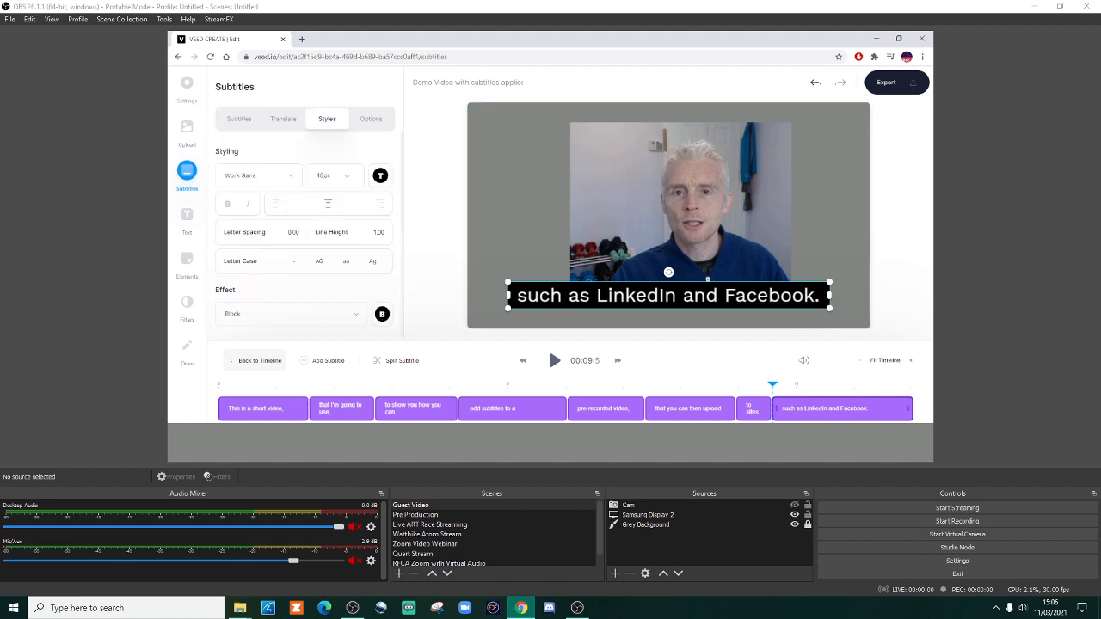
{"action": "left_click", "coordinate": [335, 176]}
{"action": "left_click", "coordinate": [322, 291]}
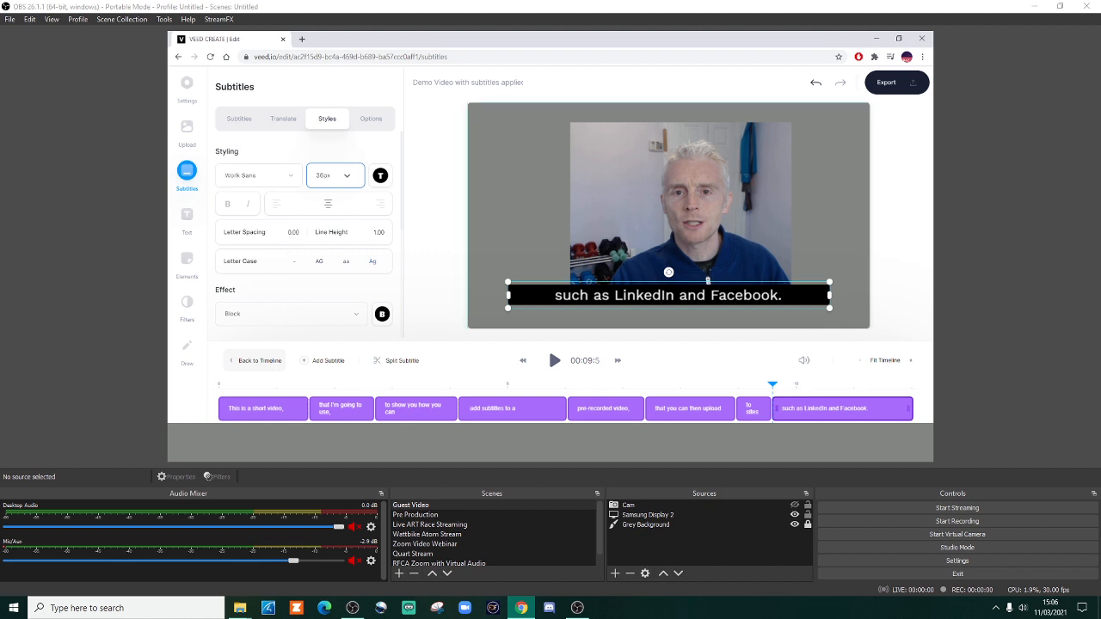
{"action": "scroll", "coordinate": [306, 237], "scroll_direction": "down", "scroll_amount": 2}
{"action": "scroll", "coordinate": [305, 237], "scroll_direction": "up", "scroll_amount": 2}
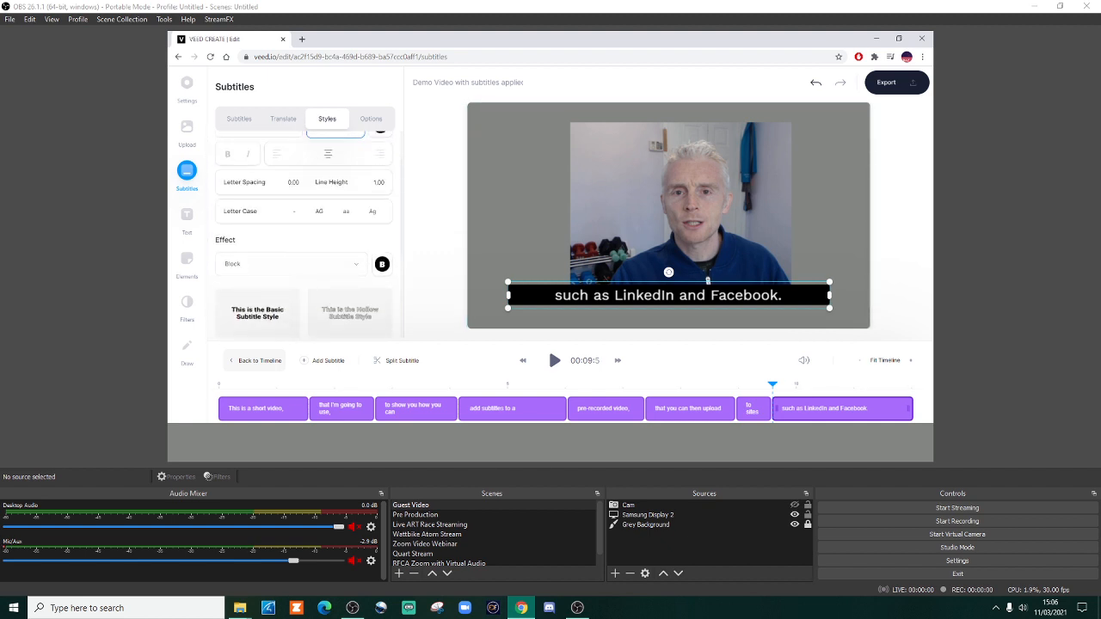
Step: Narrow the subtitle box from both sides so it closely fits the last line, "such as LinkedIn and Facebook."
{"action": "left_click", "coordinate": [239, 118]}
{"action": "scroll", "coordinate": [305, 236], "scroll_direction": "down", "scroll_amount": 2}
{"action": "scroll", "coordinate": [305, 226], "scroll_direction": "down", "scroll_amount": 3}
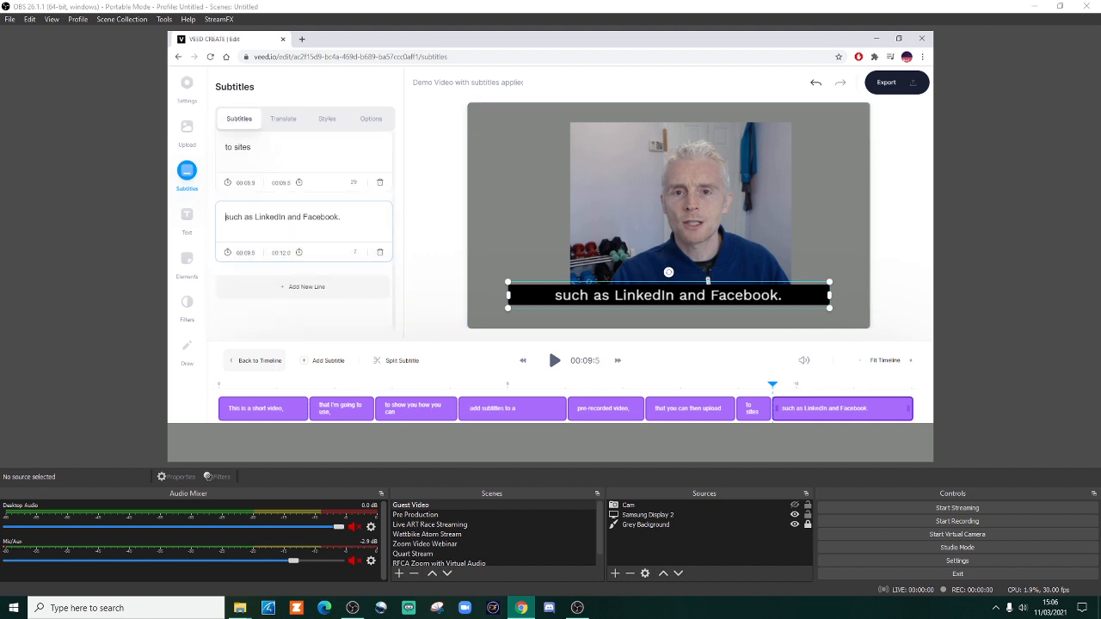
{"action": "left_click_drag", "start_coordinate": [508, 295], "coordinate": [560, 294]}
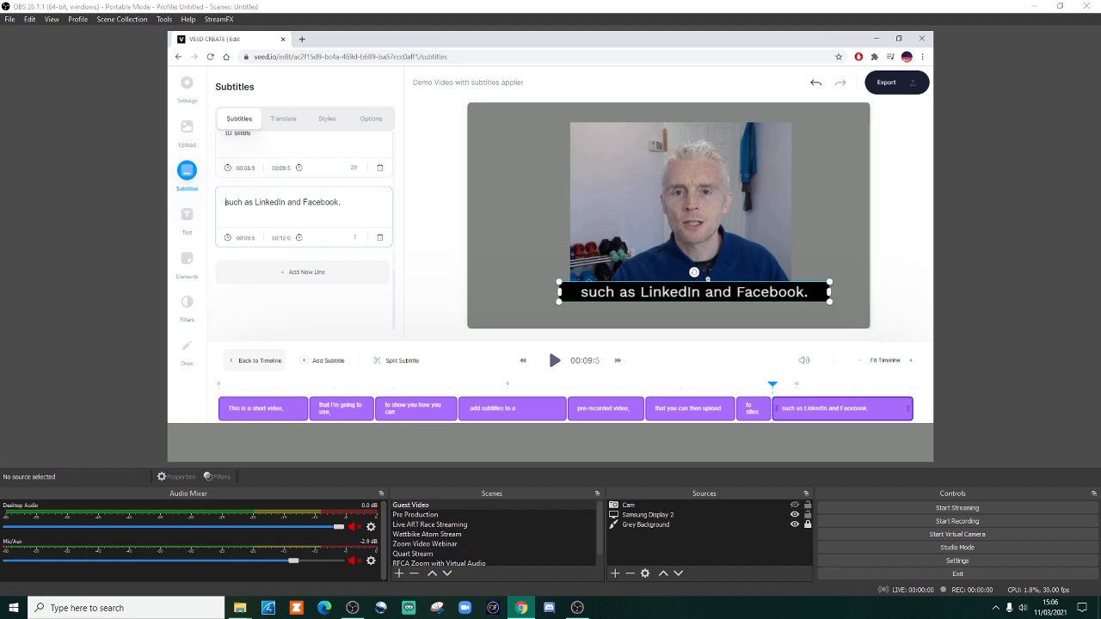
{"action": "left_click_drag", "start_coordinate": [695, 293], "coordinate": [692, 292]}
{"action": "left_click_drag", "start_coordinate": [826, 293], "coordinate": [800, 293]}
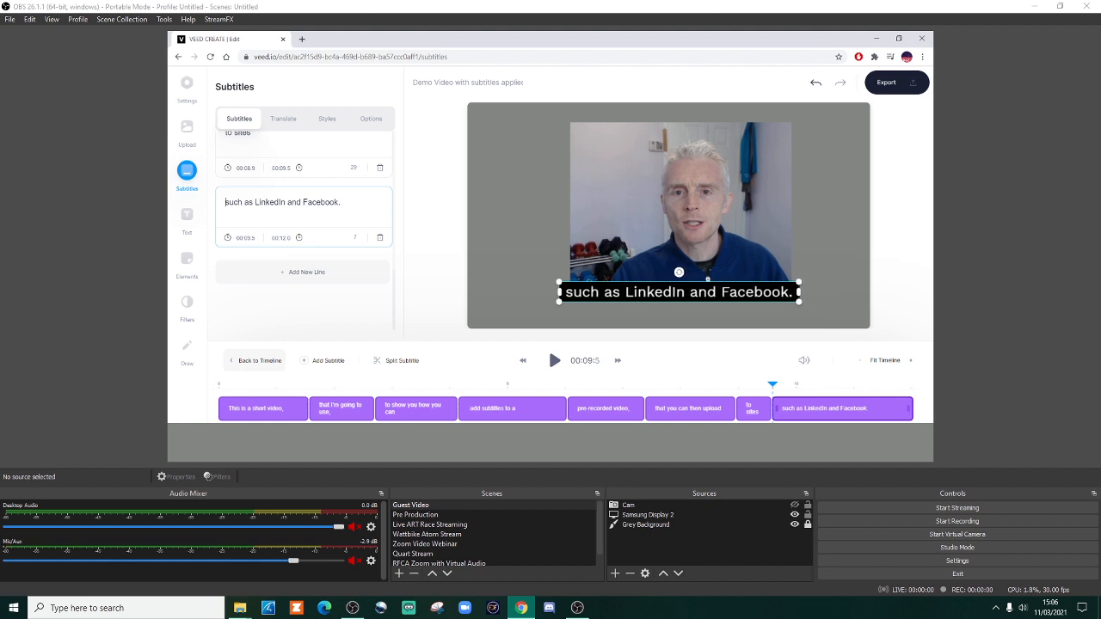
Step: Check how the subtitle lines from "to sites" back to "This is a short video," fit in the narrowed box
{"action": "scroll", "coordinate": [303, 203], "scroll_direction": "up", "scroll_amount": 1}
{"action": "left_click", "coordinate": [283, 186]}
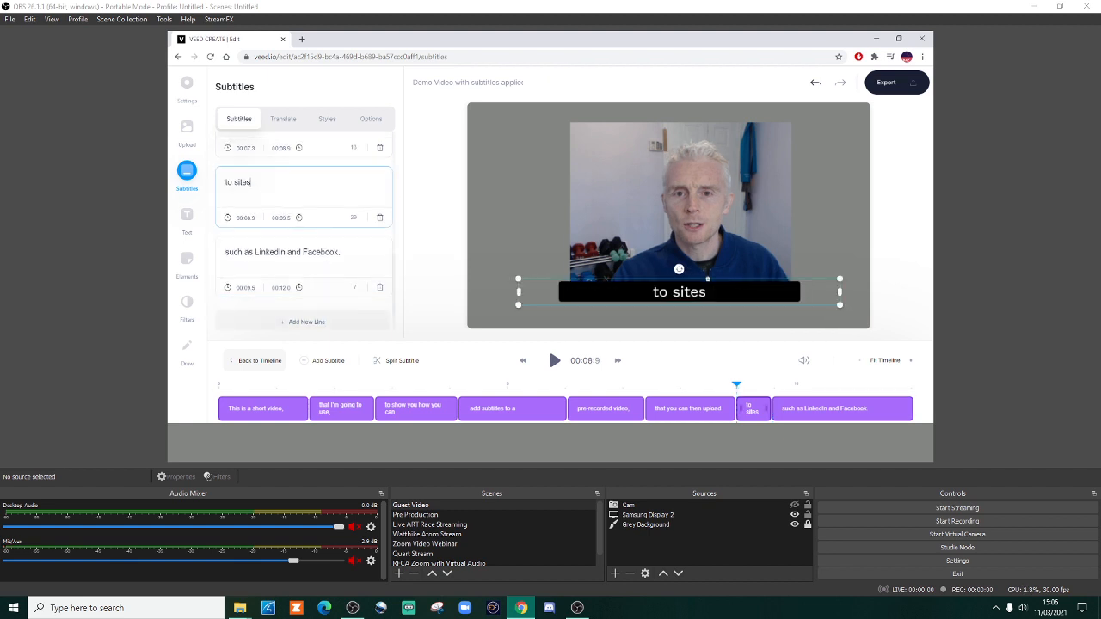
{"action": "scroll", "coordinate": [283, 186], "scroll_direction": "up", "scroll_amount": 1}
{"action": "left_click", "coordinate": [296, 176]}
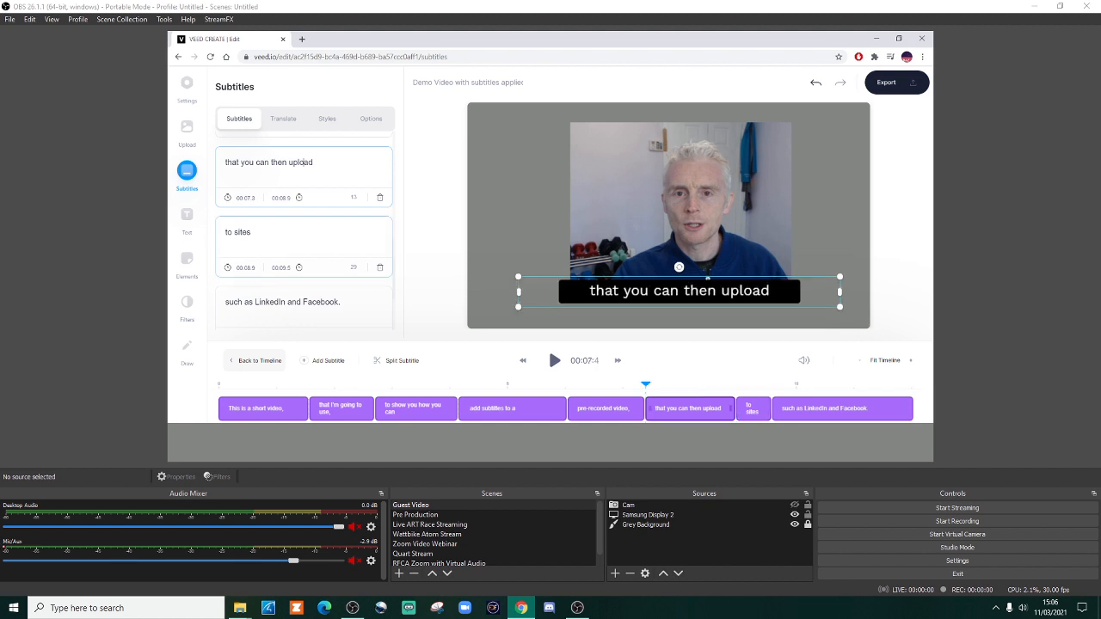
{"action": "left_click", "coordinate": [299, 144]}
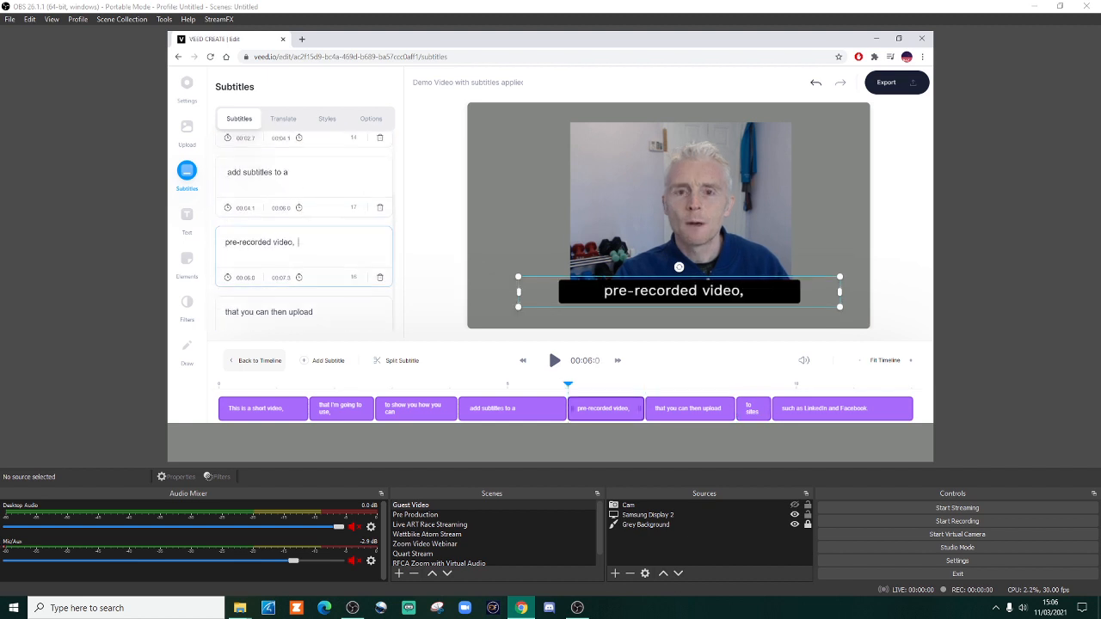
{"action": "left_click", "coordinate": [297, 159]}
{"action": "left_click", "coordinate": [294, 204]}
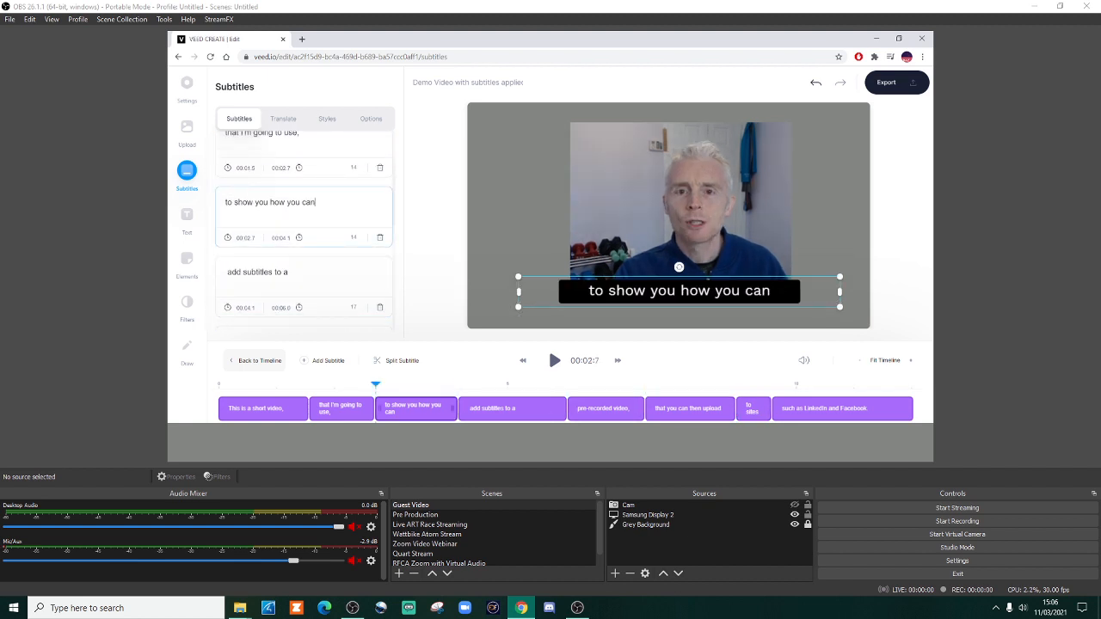
{"action": "scroll", "coordinate": [294, 200], "scroll_direction": "up", "scroll_amount": 2}
{"action": "left_click", "coordinate": [294, 167]}
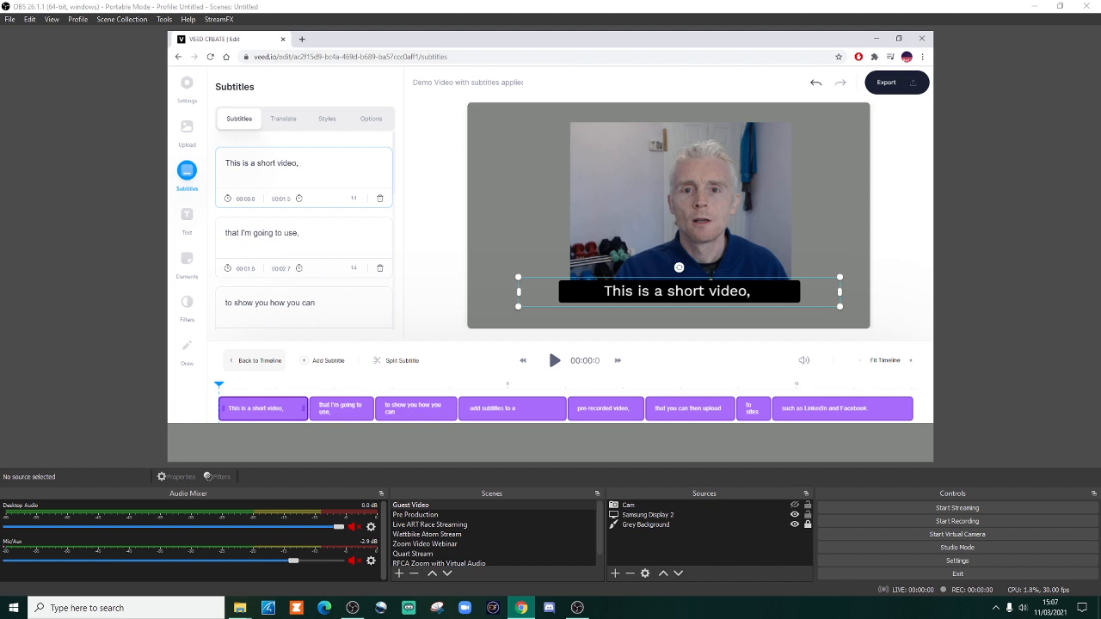
Step: Move the subtitle box just beneath the speaker's picture, centred horizontally on the canvas, and check it on the last subtitle line
{"action": "left_click_drag", "start_coordinate": [679, 291], "coordinate": [668, 317]}
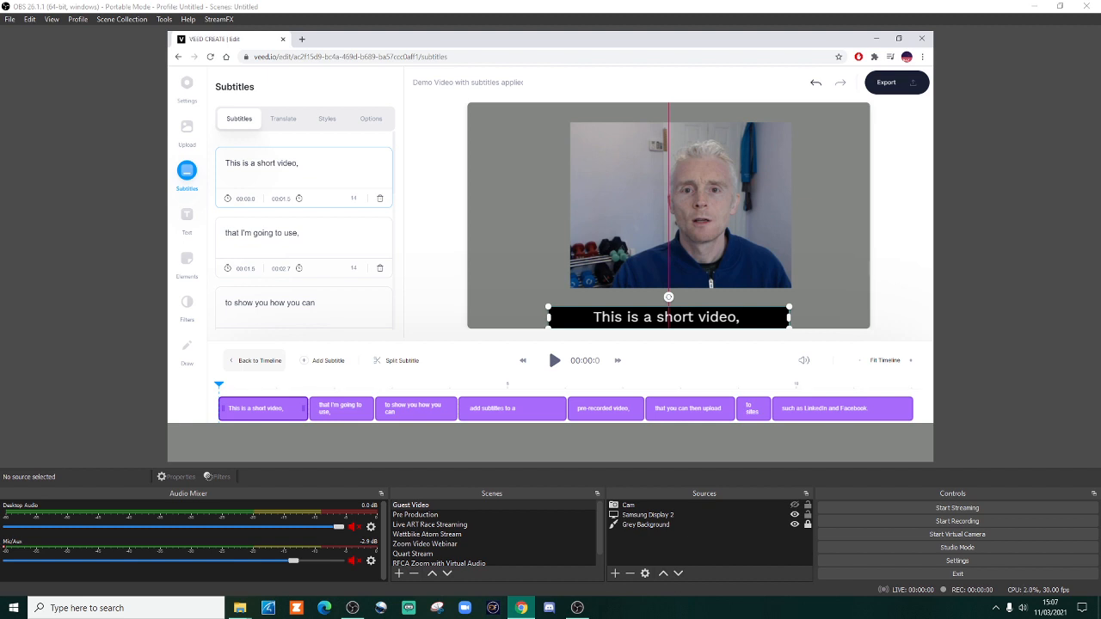
{"action": "left_click_drag", "start_coordinate": [668, 317], "coordinate": [669, 300]}
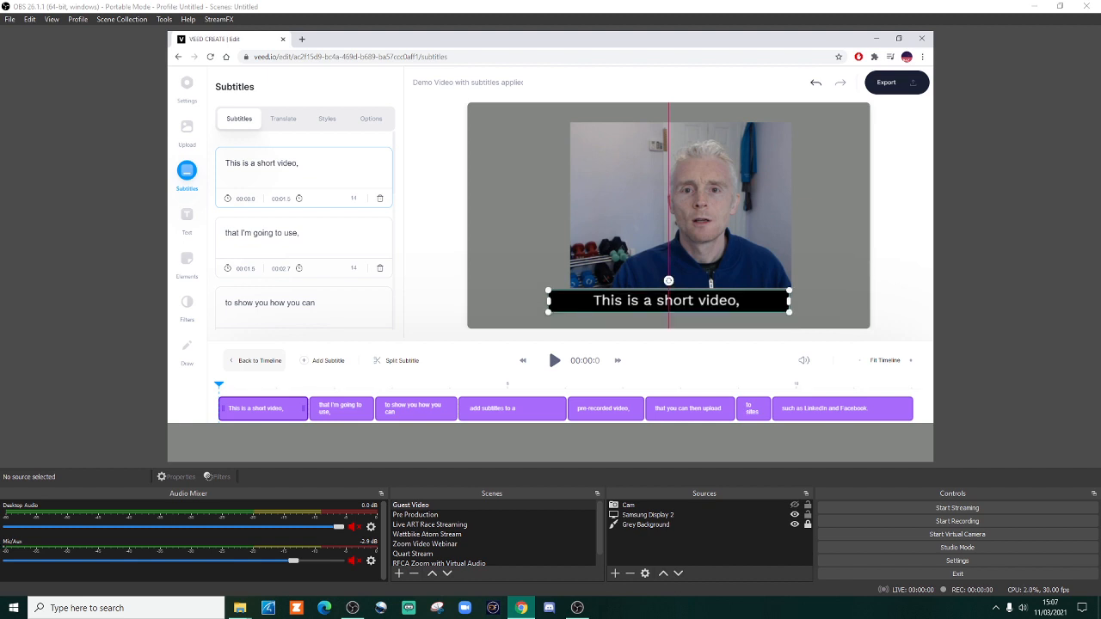
{"action": "scroll", "coordinate": [305, 303], "scroll_direction": "down", "scroll_amount": 10}
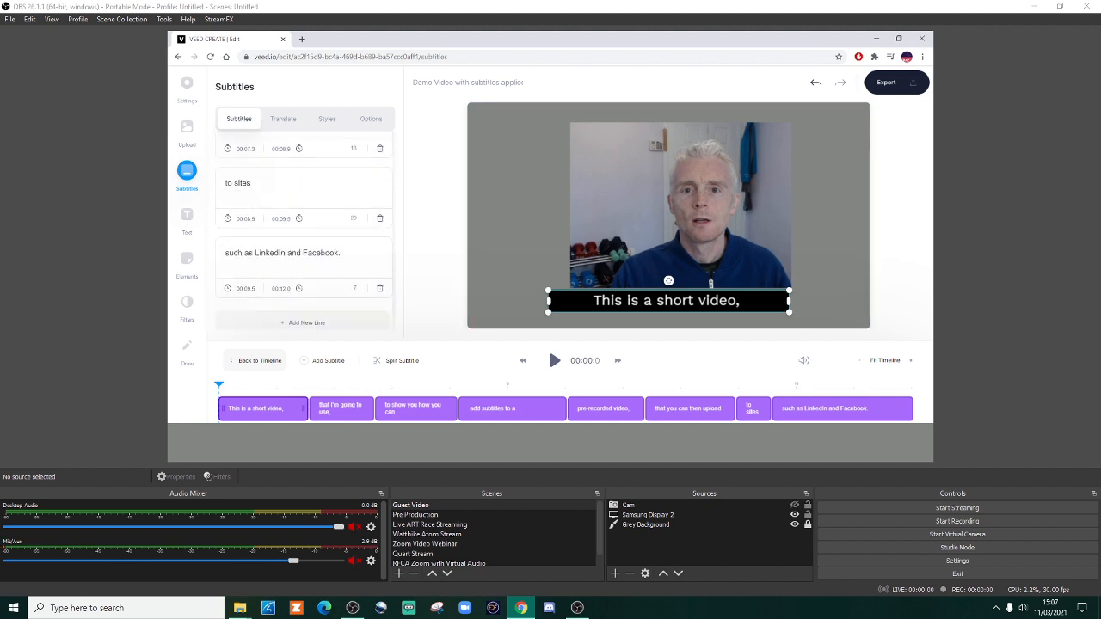
{"action": "scroll", "coordinate": [291, 202], "scroll_direction": "down", "scroll_amount": 1}
{"action": "left_click", "coordinate": [291, 202]}
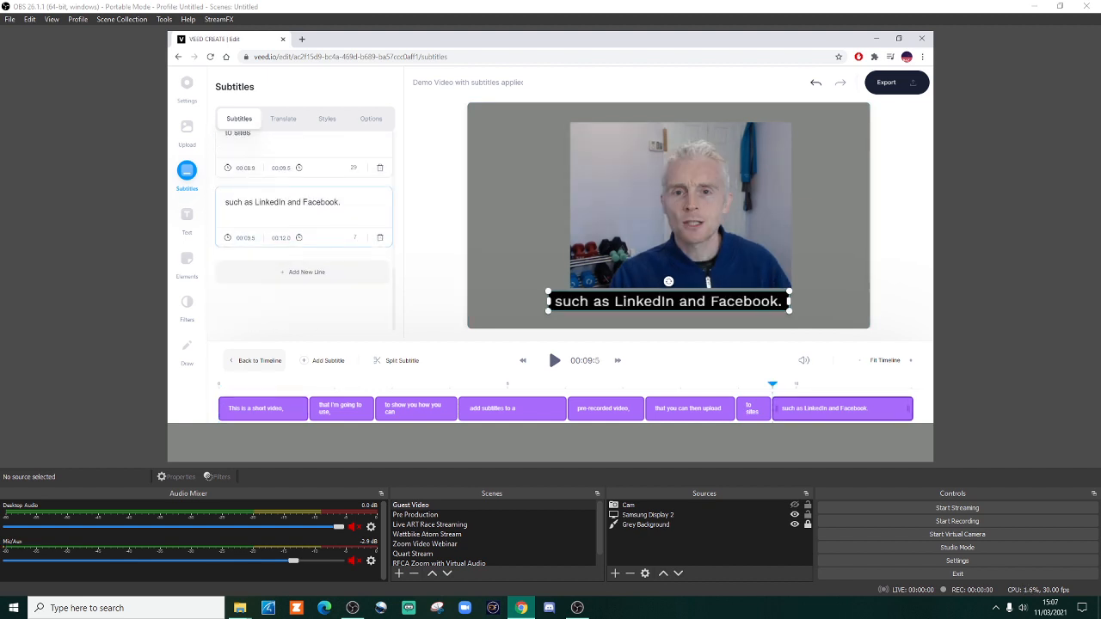
Step: Shift the subtitle box slightly right so it is centred under the speaker's picture
{"action": "left_click", "coordinate": [518, 225]}
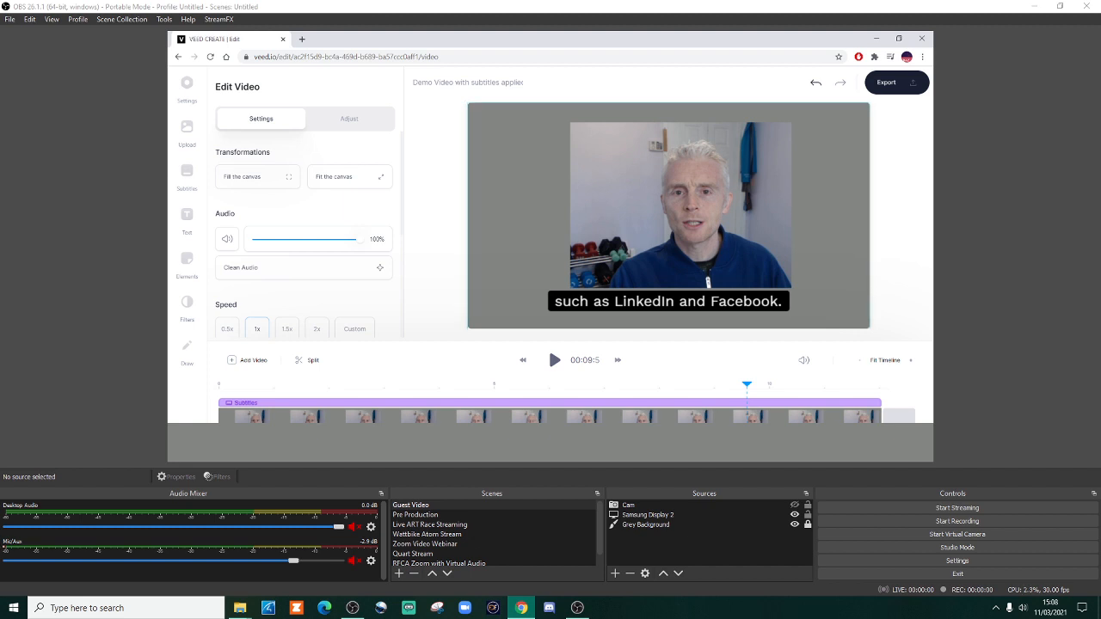
{"action": "left_click_drag", "start_coordinate": [669, 301], "coordinate": [681, 300]}
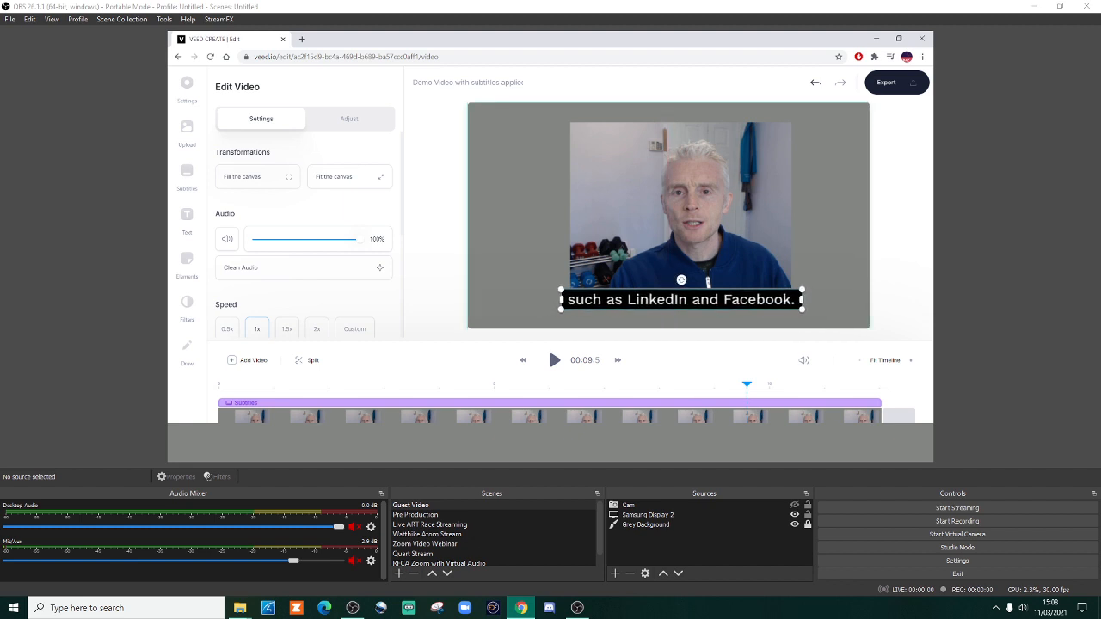
Step: Move the subtitle box up so it overlaps the lower part of the speaker's picture
{"action": "left_click", "coordinate": [672, 228]}
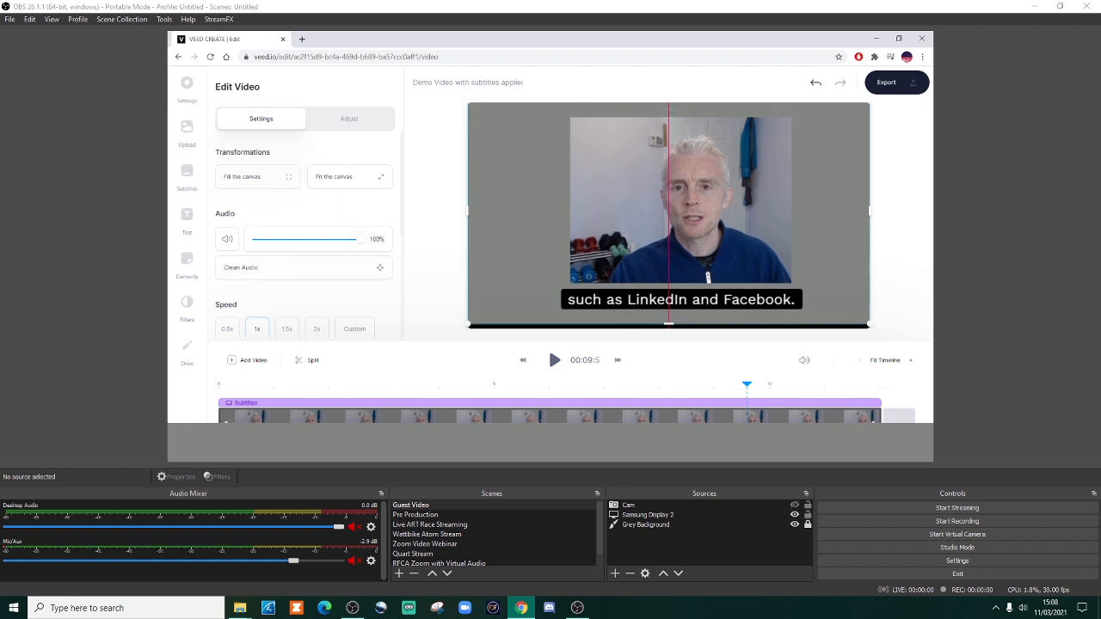
{"action": "left_click", "coordinate": [681, 299]}
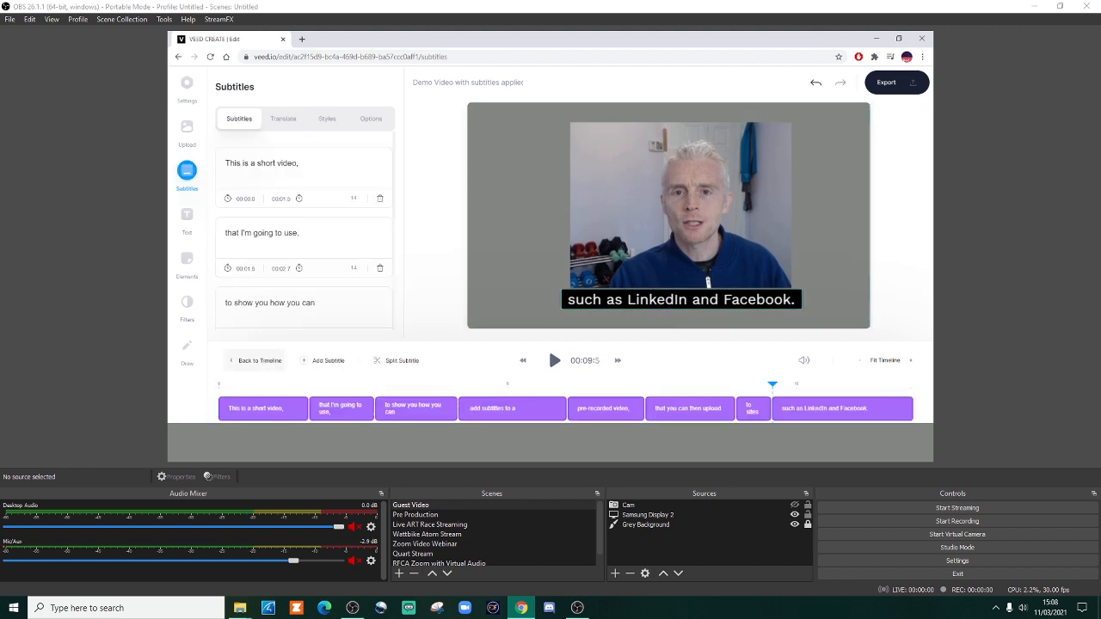
{"action": "left_click_drag", "start_coordinate": [681, 300], "coordinate": [683, 275]}
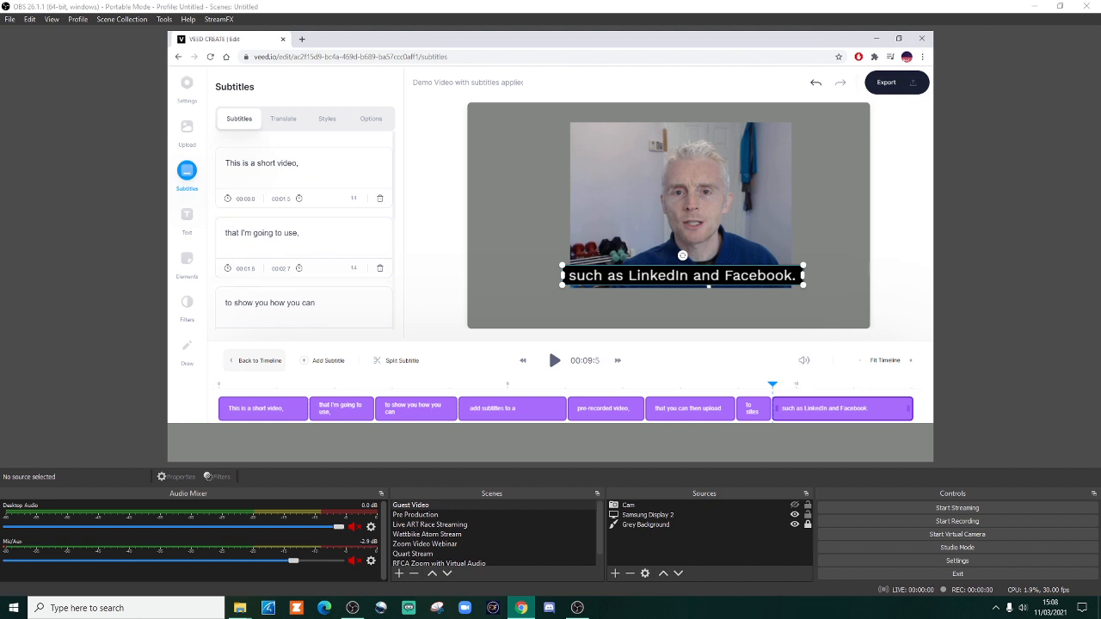
Step: Try lowering the opacity of the subtitles' black block background to 22%
{"action": "left_click", "coordinate": [327, 119]}
{"action": "scroll", "coordinate": [304, 232], "scroll_direction": "down", "scroll_amount": 5}
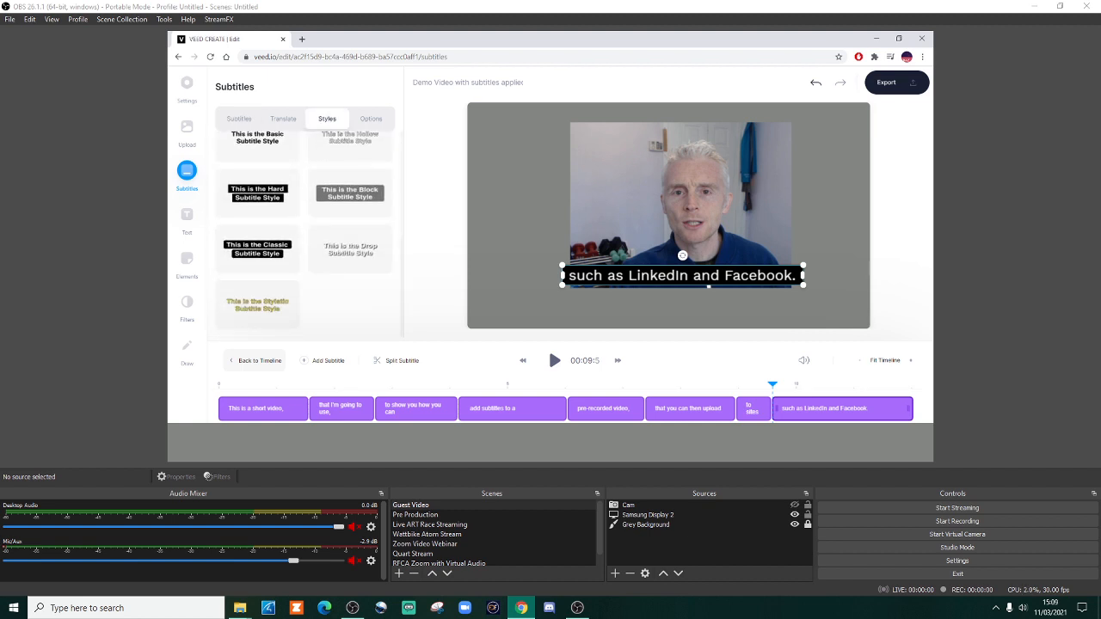
{"action": "scroll", "coordinate": [305, 232], "scroll_direction": "down", "scroll_amount": 3}
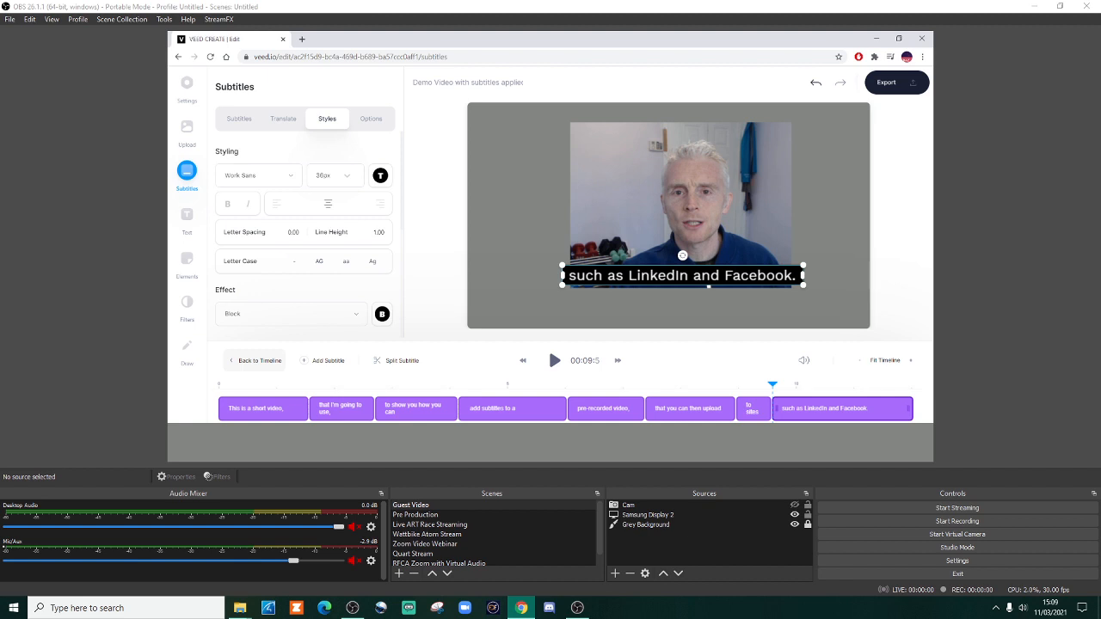
{"action": "scroll", "coordinate": [304, 232], "scroll_direction": "down", "scroll_amount": 1}
{"action": "left_click", "coordinate": [382, 264]}
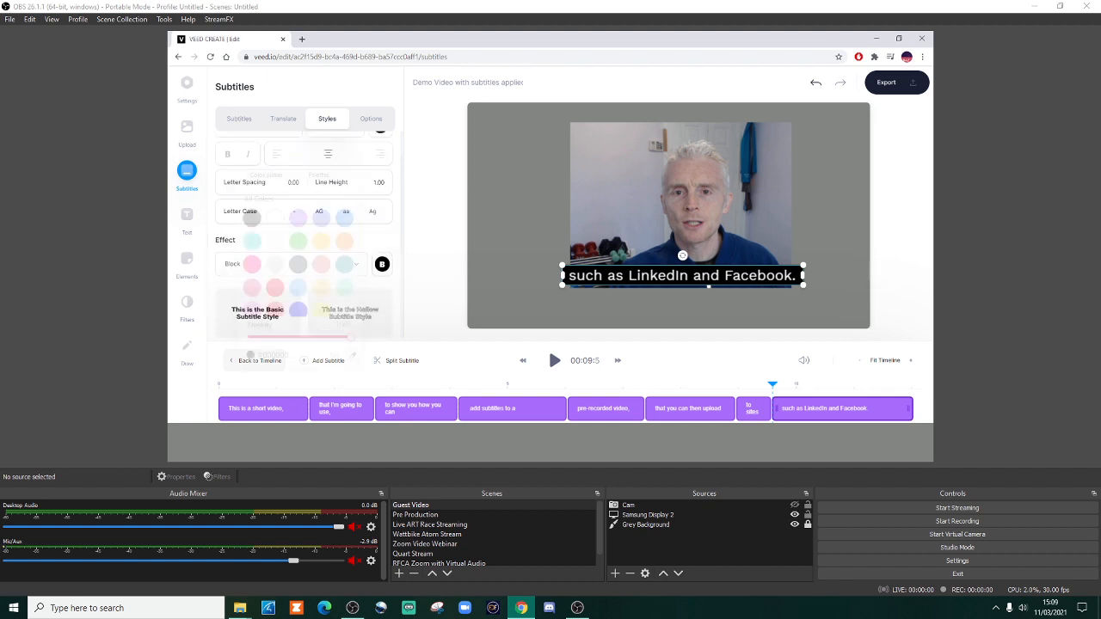
{"action": "left_click_drag", "start_coordinate": [351, 336], "coordinate": [269, 336]}
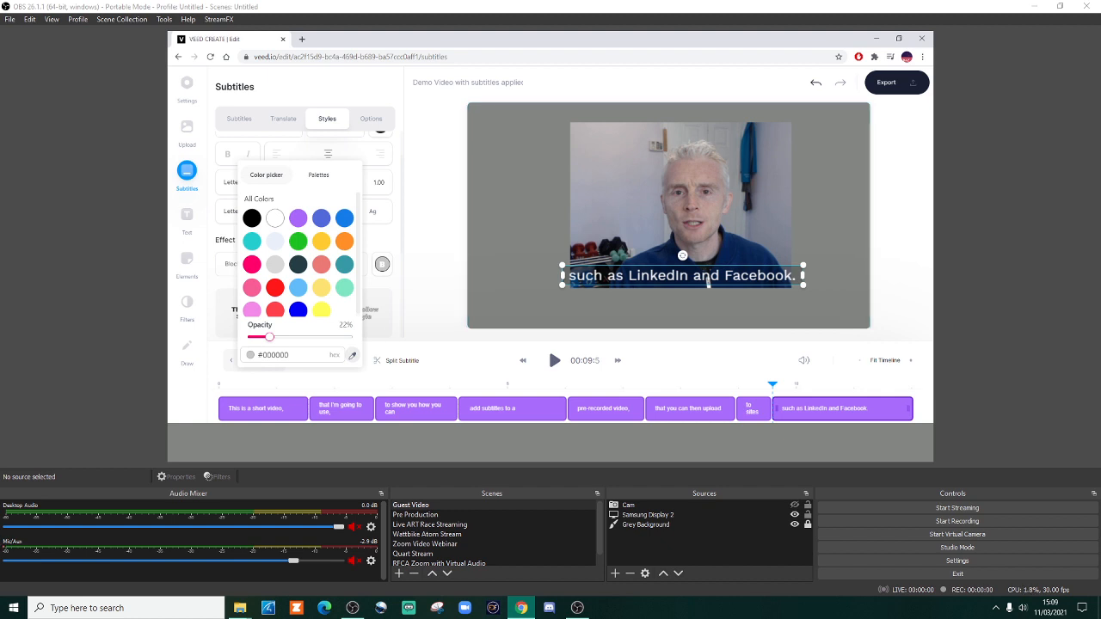
Step: Restore the subtitle background opacity to 100% and move the subtitle box back just beneath the speaker's picture
{"action": "left_click_drag", "start_coordinate": [270, 336], "coordinate": [351, 336]}
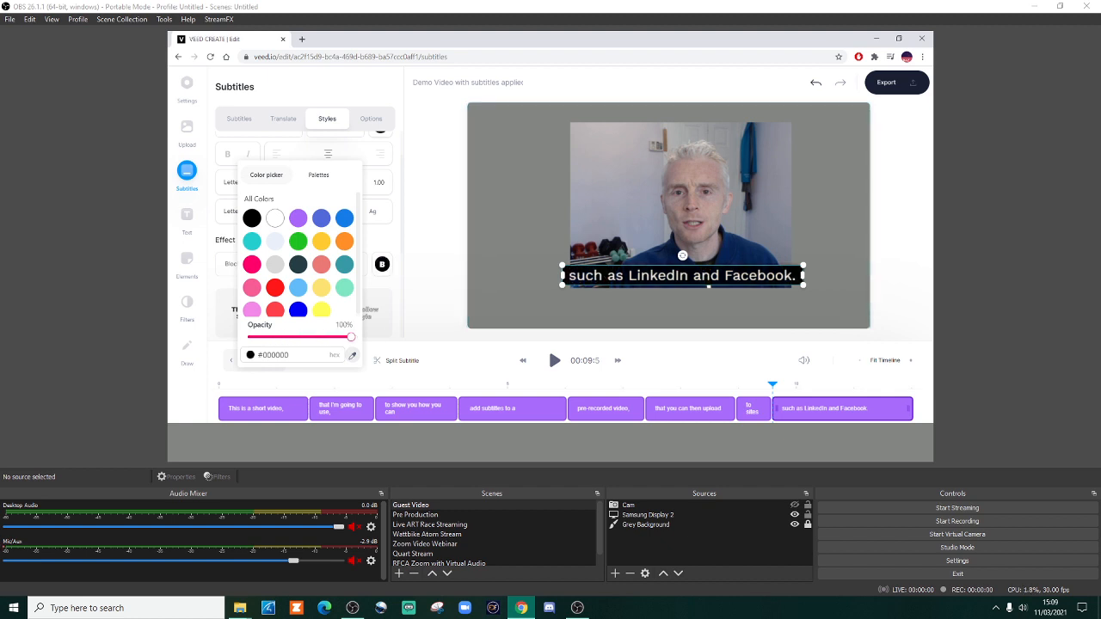
{"action": "left_click_drag", "start_coordinate": [682, 279], "coordinate": [680, 300]}
{"action": "key", "text": "Escape"}
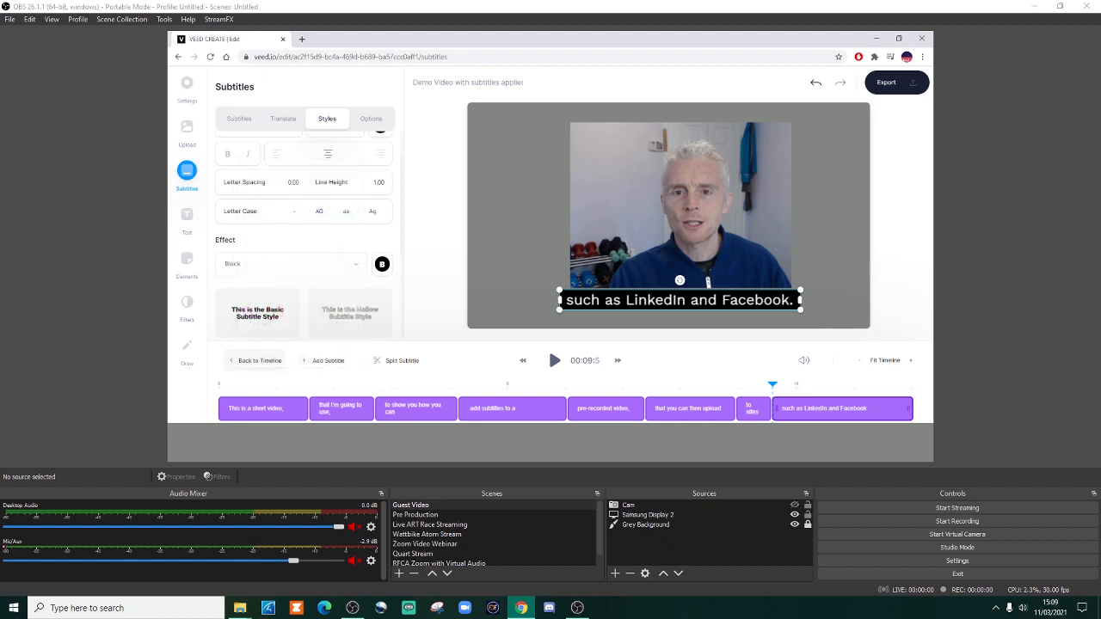
Step: Browse the preset palettes and the full colour list available for the subtitle background
{"action": "left_click", "coordinate": [382, 264]}
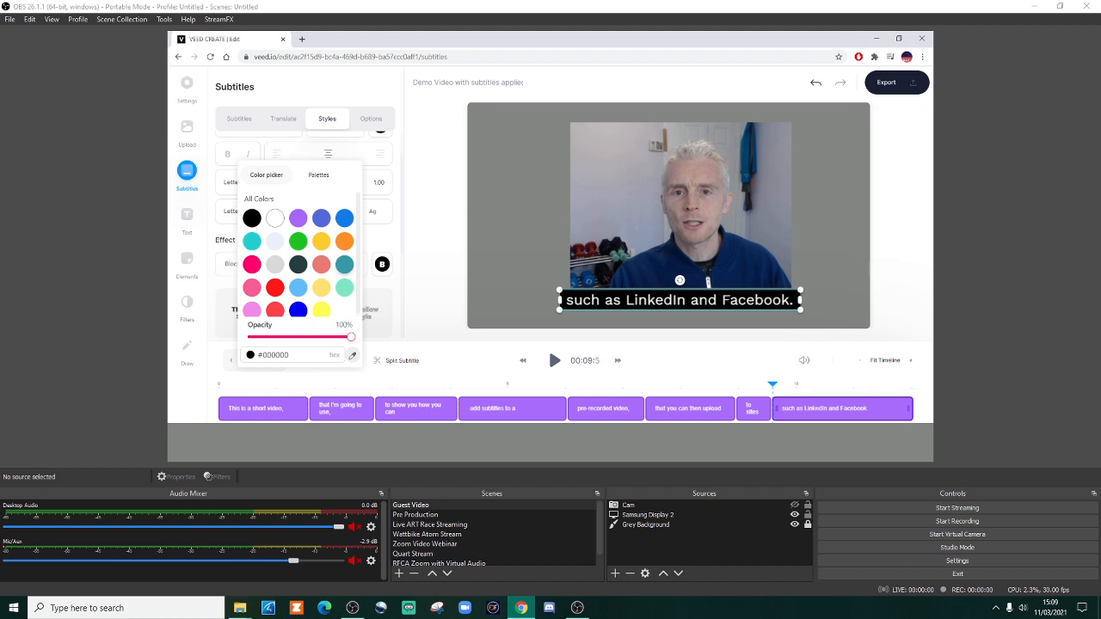
{"action": "left_click", "coordinate": [318, 174]}
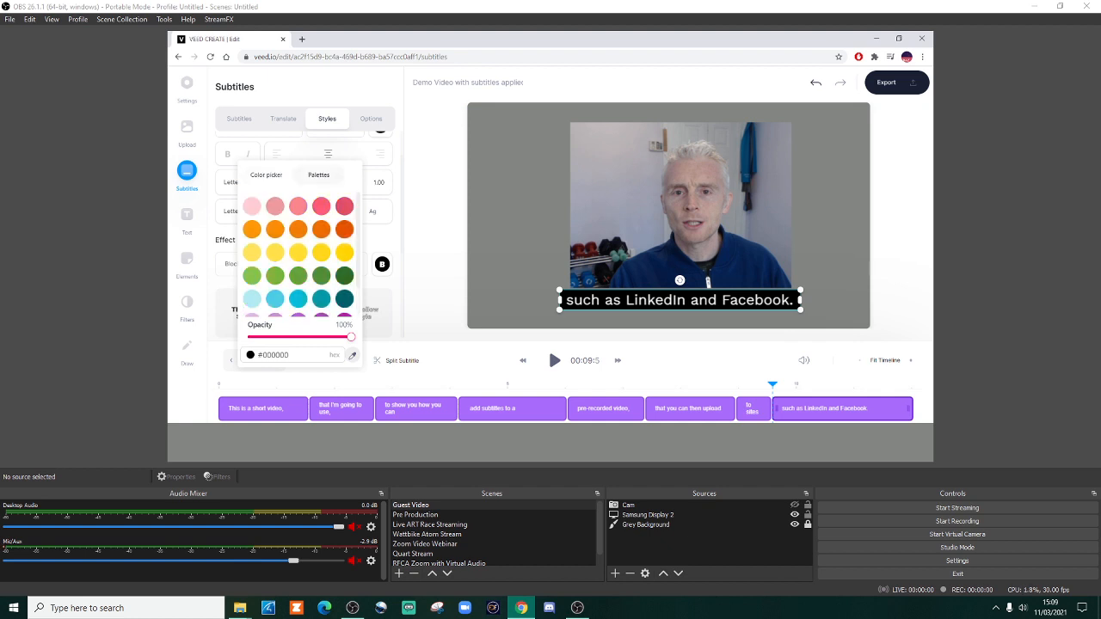
{"action": "scroll", "coordinate": [371, 297], "scroll_direction": "down", "scroll_amount": 4}
{"action": "scroll", "coordinate": [372, 297], "scroll_direction": "up", "scroll_amount": 6}
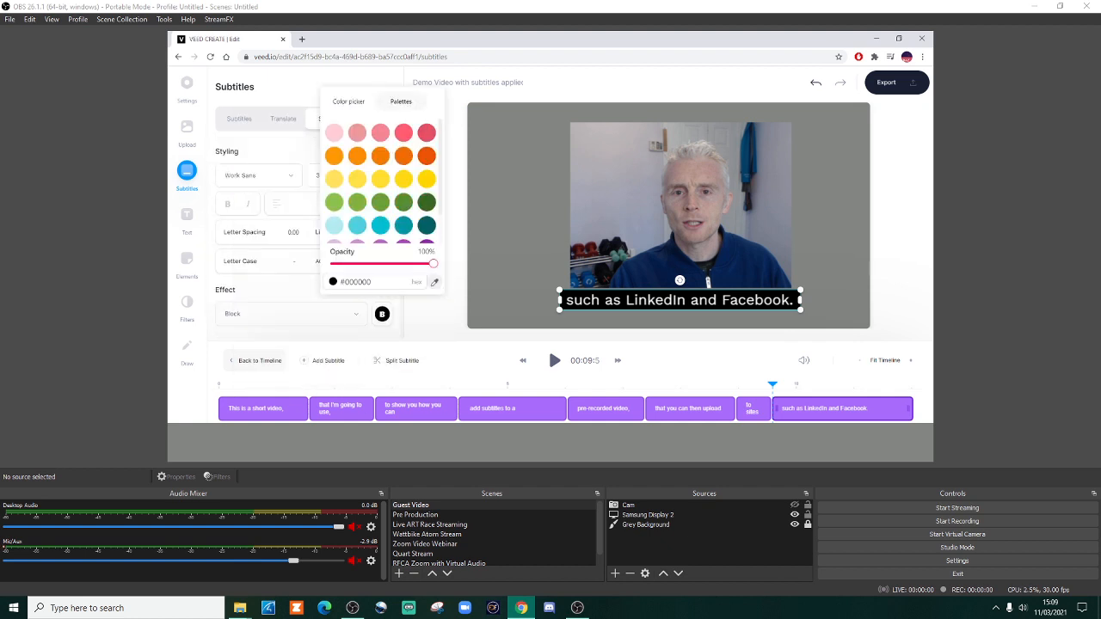
{"action": "scroll", "coordinate": [380, 200], "scroll_direction": "down", "scroll_amount": 2}
{"action": "scroll", "coordinate": [381, 199], "scroll_direction": "up", "scroll_amount": 2}
{"action": "left_click", "coordinate": [348, 101]}
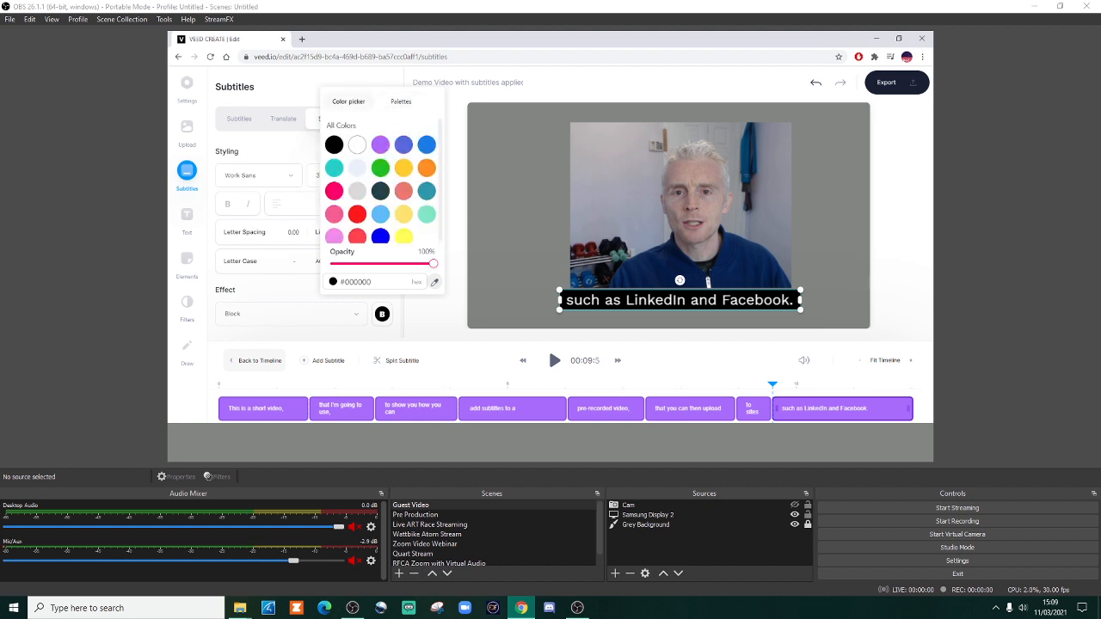
Step: Try teal #359BA5 and dark #243E43 as the subtitle background colour and settle on blue #5269DA
{"action": "left_click", "coordinate": [427, 190]}
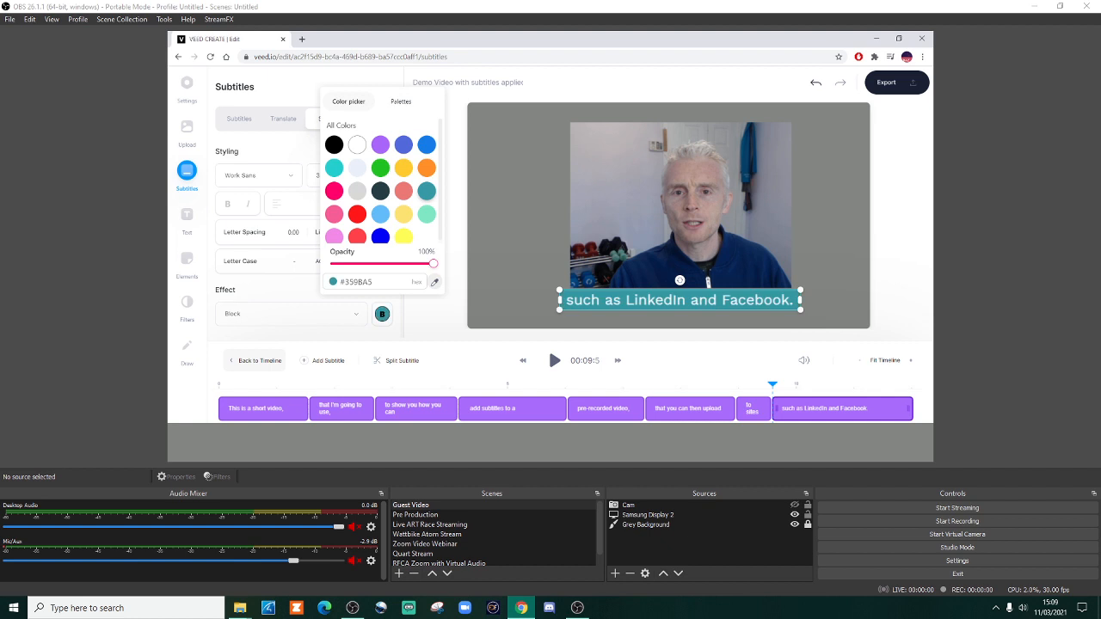
{"action": "left_click", "coordinate": [403, 145]}
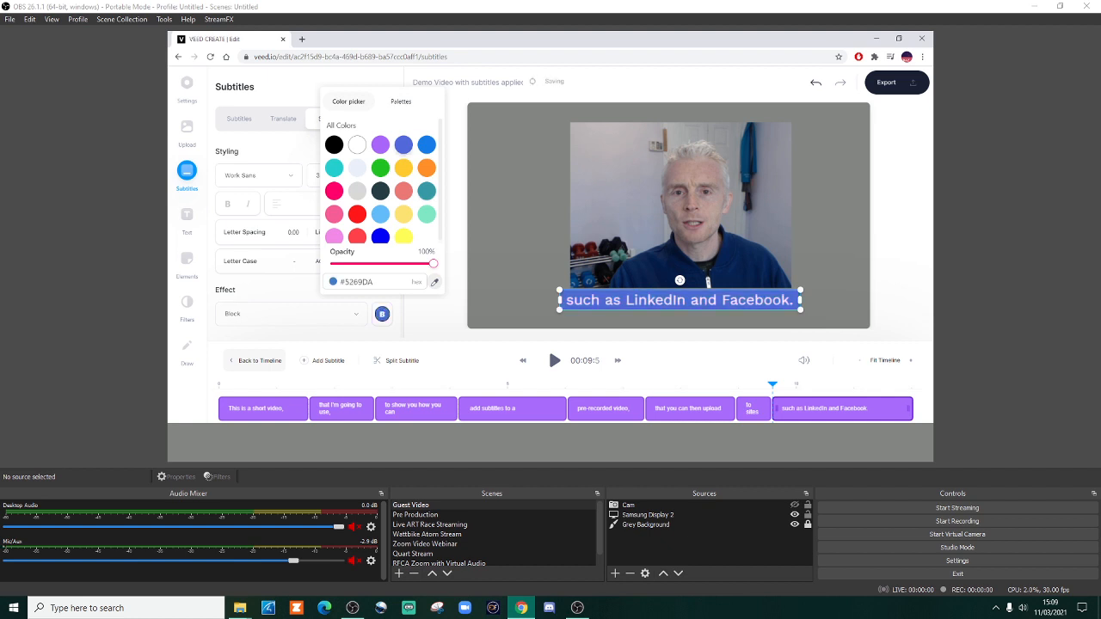
{"action": "left_click", "coordinate": [380, 191]}
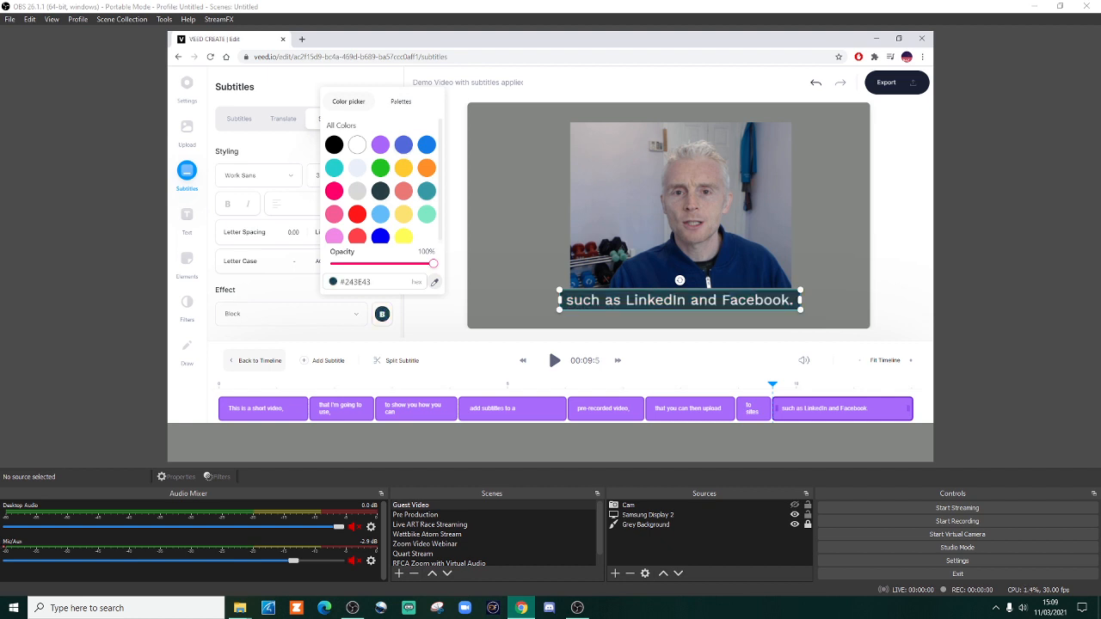
{"action": "left_click", "coordinate": [404, 144]}
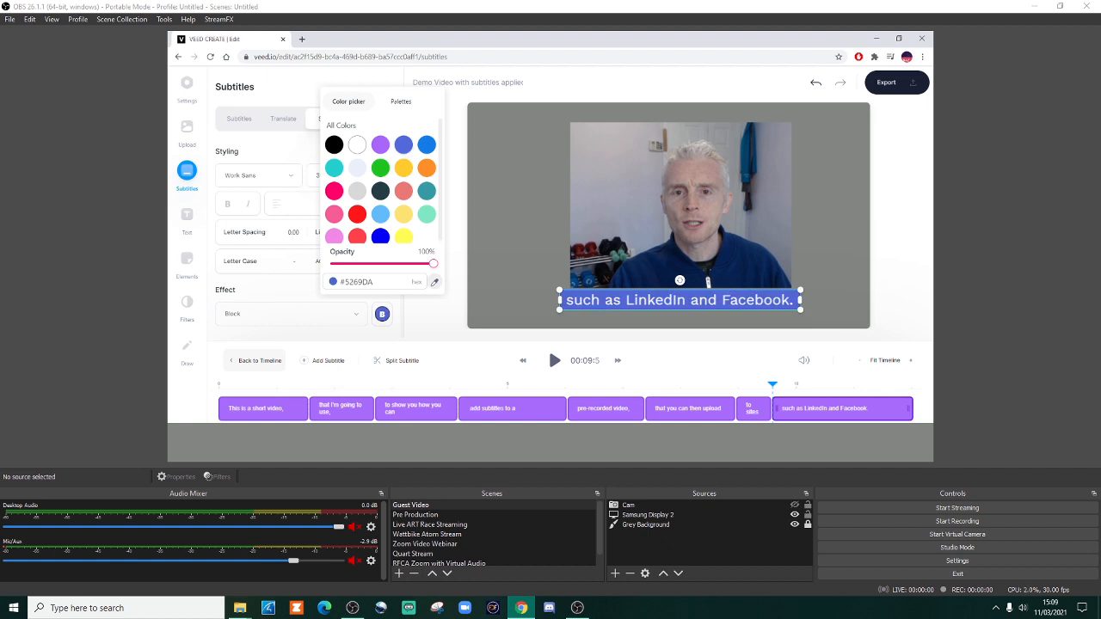
{"action": "left_click", "coordinate": [295, 314]}
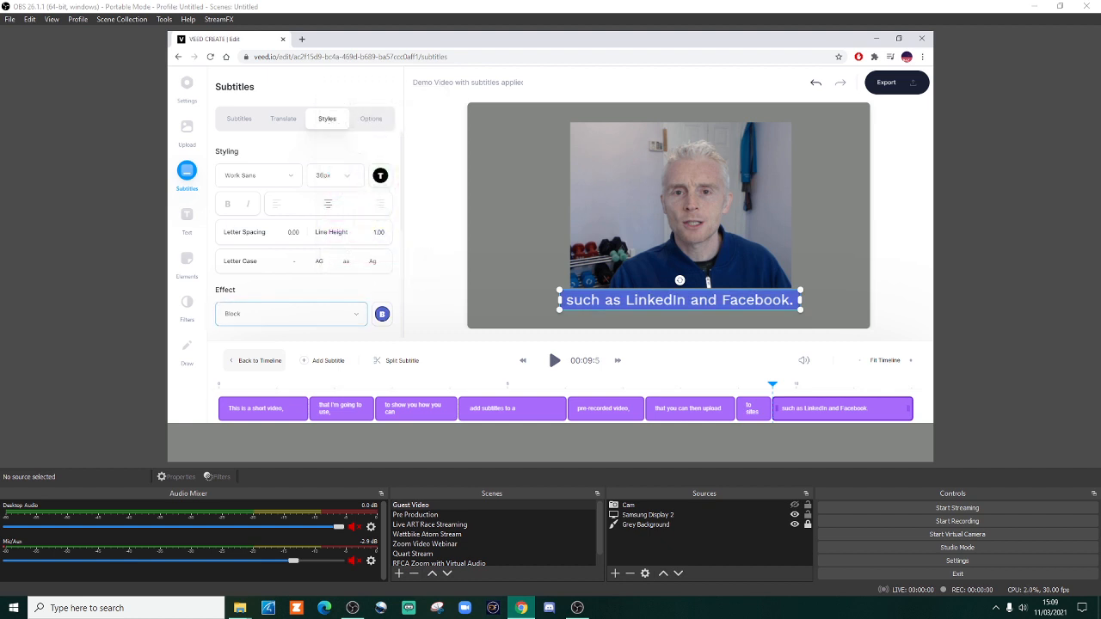
Step: Reduce the opacity of the blue subtitle background to 49%
{"action": "scroll", "coordinate": [303, 234], "scroll_direction": "down", "scroll_amount": 1}
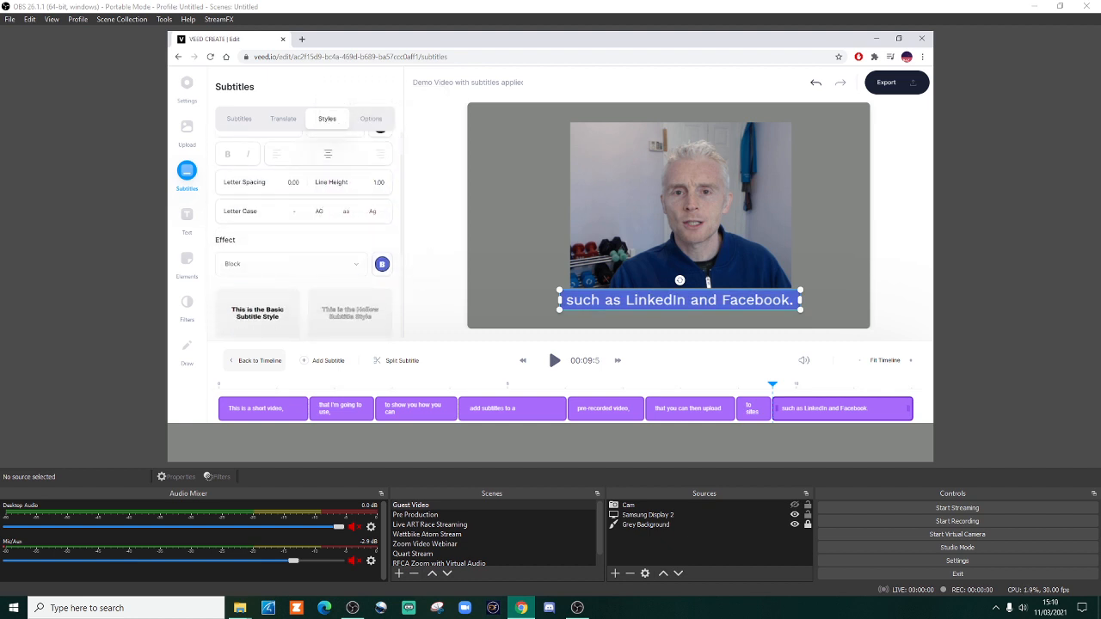
{"action": "left_click", "coordinate": [382, 264]}
{"action": "left_click_drag", "start_coordinate": [351, 336], "coordinate": [297, 336]}
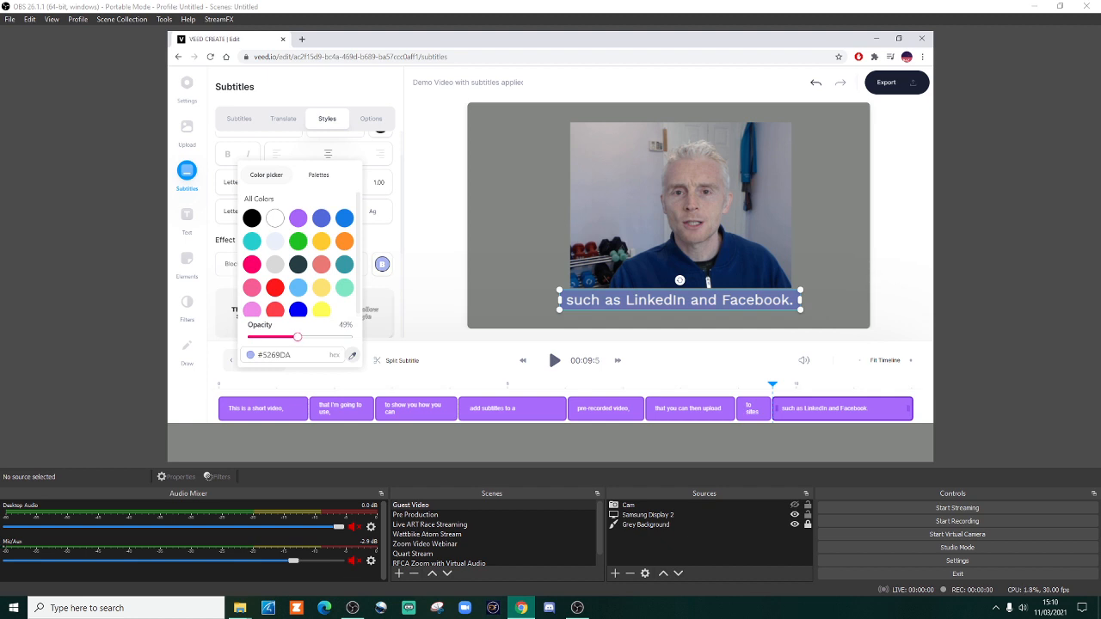
{"action": "left_click", "coordinate": [436, 277]}
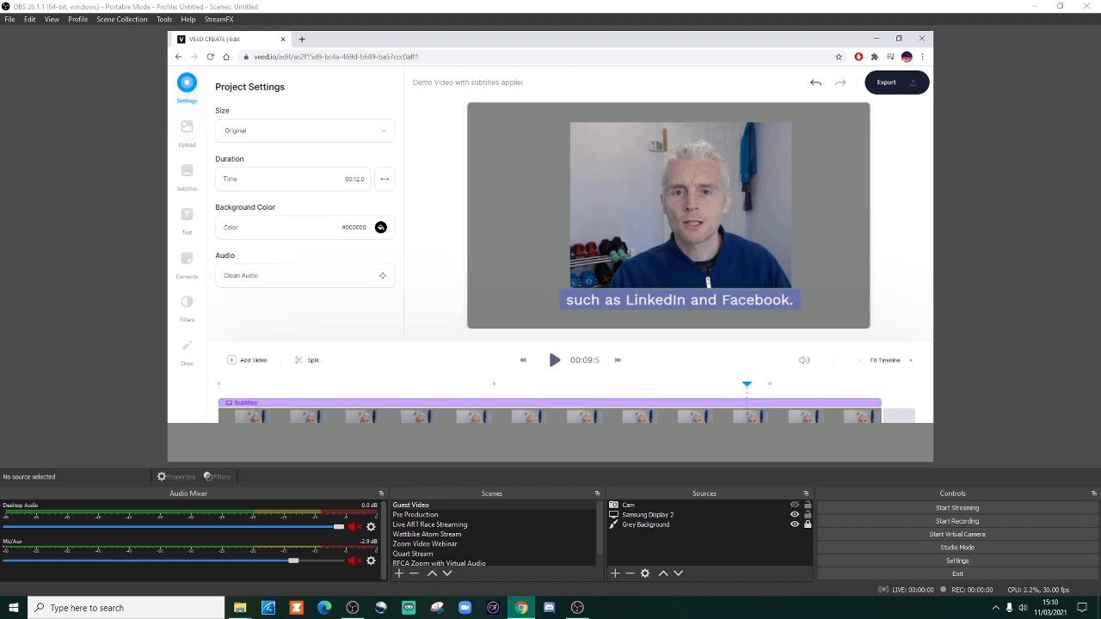
Step: Scrub through the video from its start to the last subtitle line to check the restyled subtitles
{"action": "left_click_drag", "start_coordinate": [747, 384], "coordinate": [218, 385]}
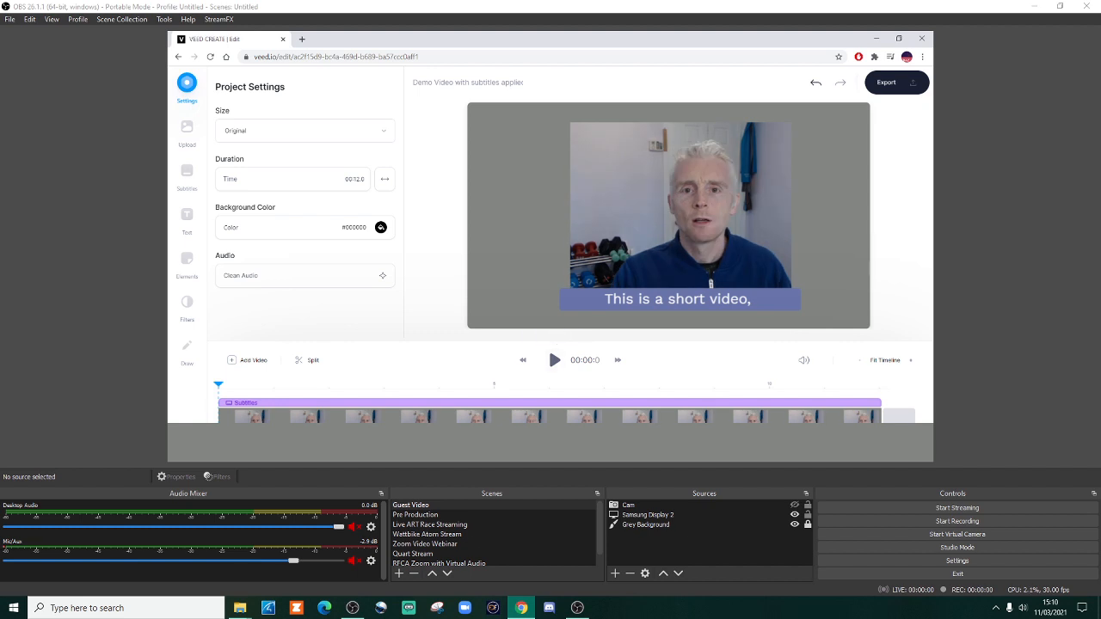
{"action": "left_click_drag", "start_coordinate": [218, 384], "coordinate": [861, 384]}
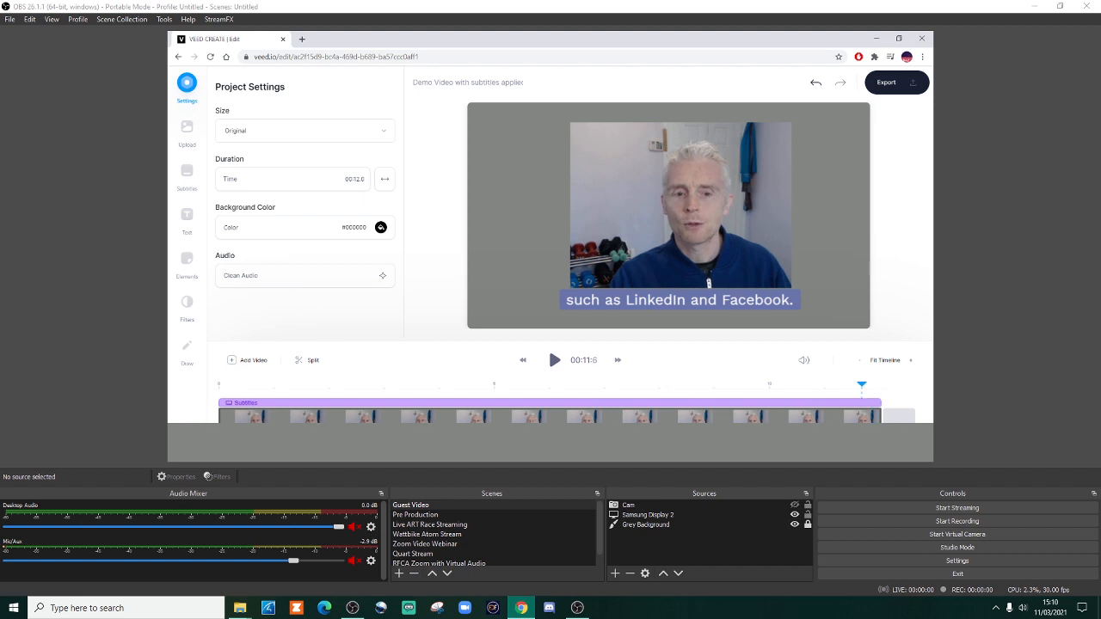
{"action": "left_click", "coordinate": [851, 416]}
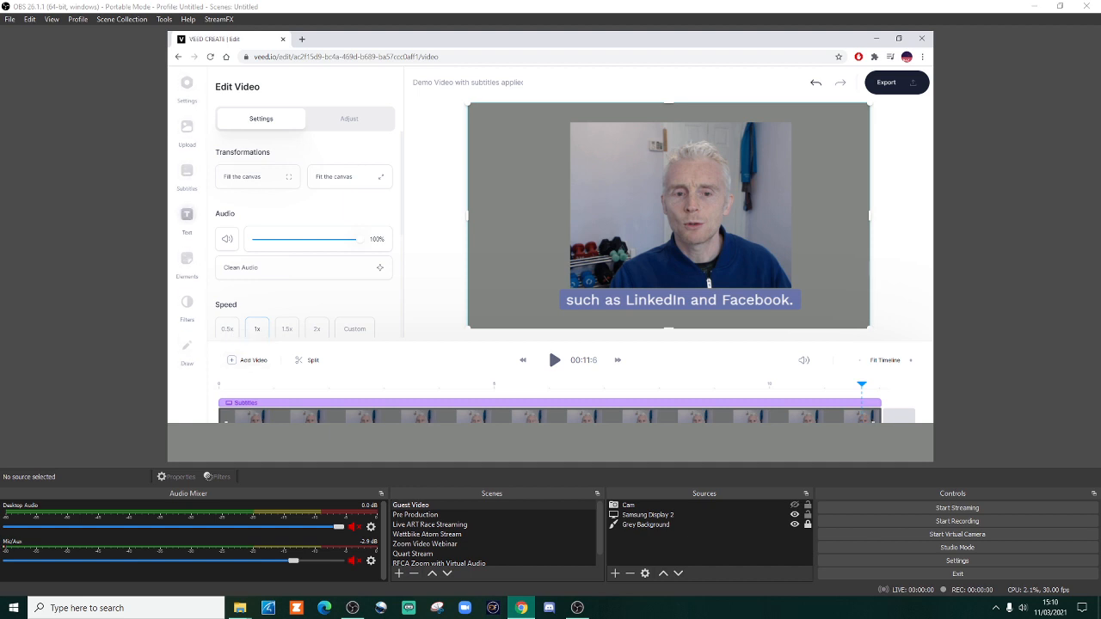
Step: Try the "Life doesn't get easier, YOU JUST GET STRONGER" text template on the video, and remove it
{"action": "left_click", "coordinate": [186, 215]}
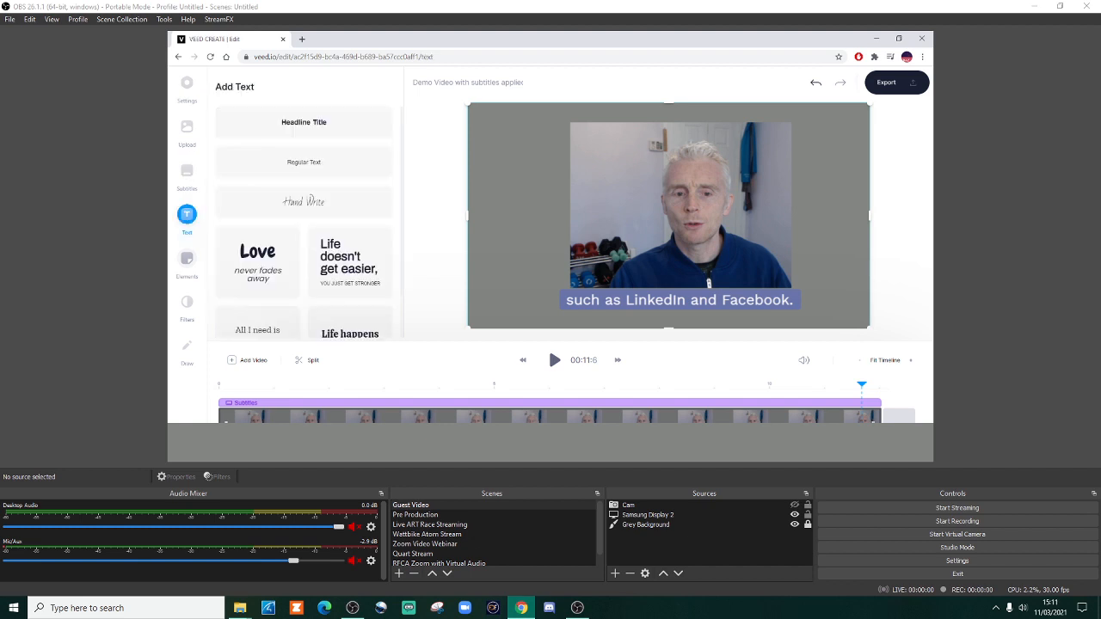
{"action": "left_click", "coordinate": [349, 262]}
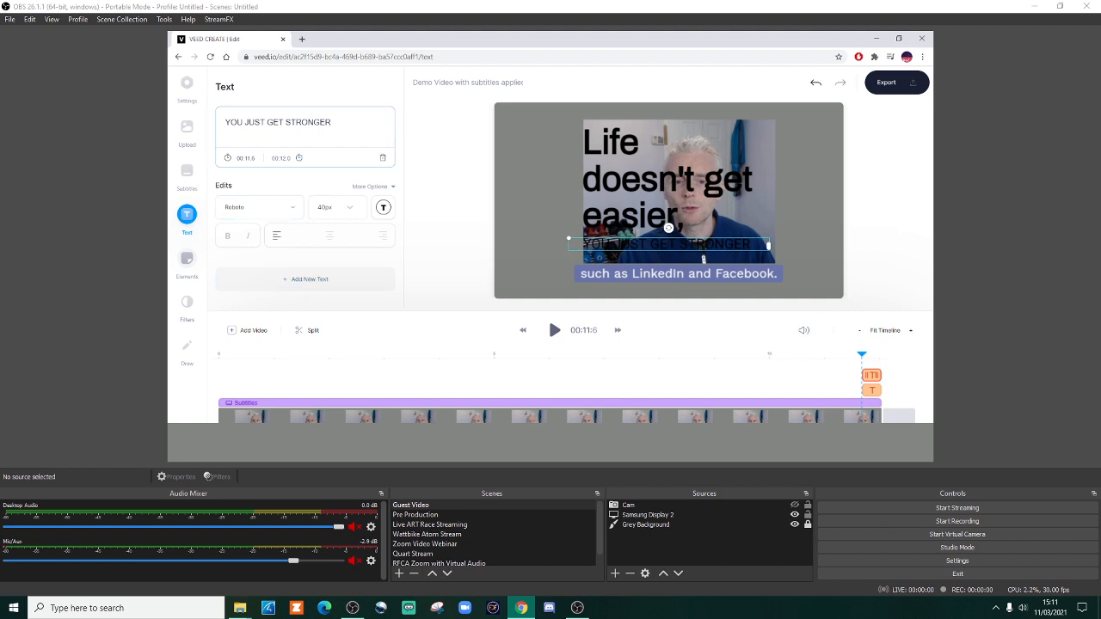
{"action": "left_click", "coordinate": [815, 83]}
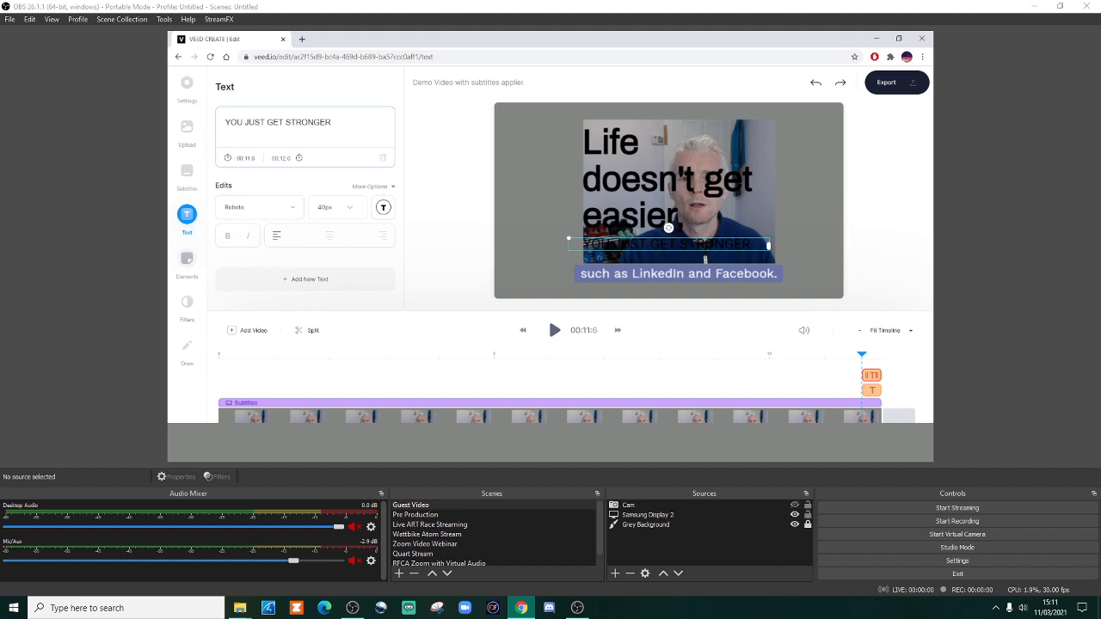
{"action": "key", "text": "Delete"}
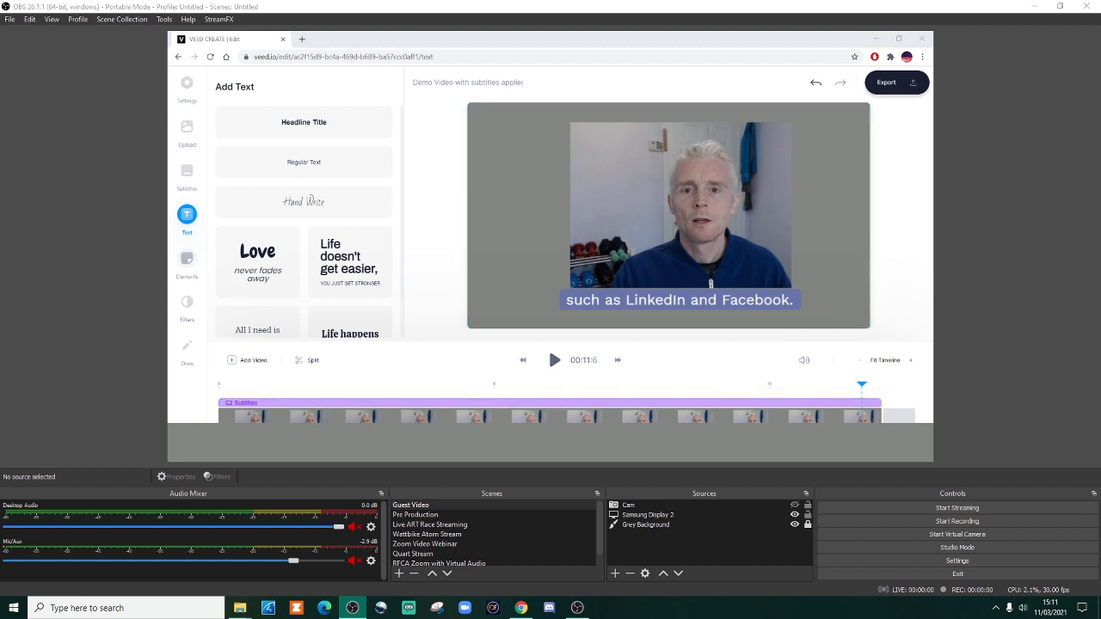
Step: Export the video using the Youtube 720p preset
{"action": "left_click", "coordinate": [896, 83]}
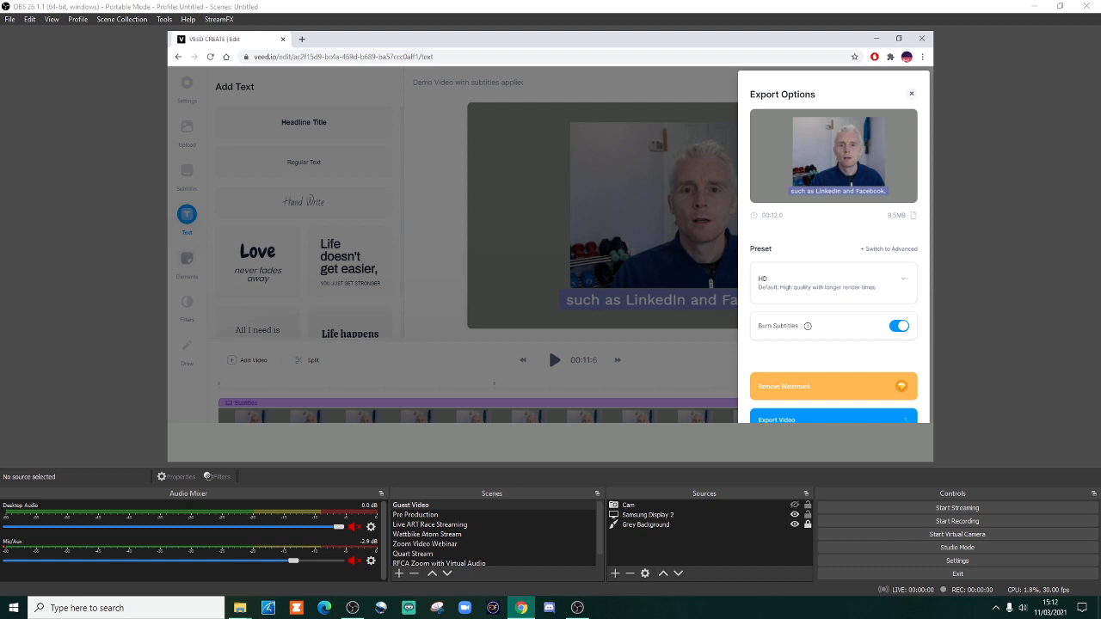
{"action": "mouse_move", "coordinate": [807, 326]}
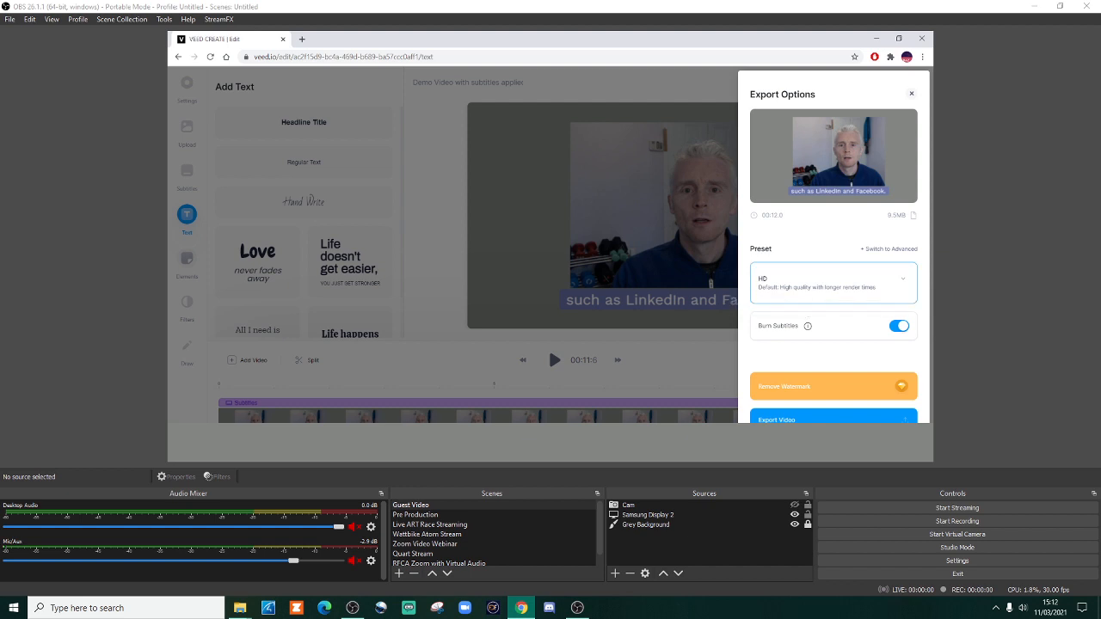
{"action": "left_click", "coordinate": [900, 280]}
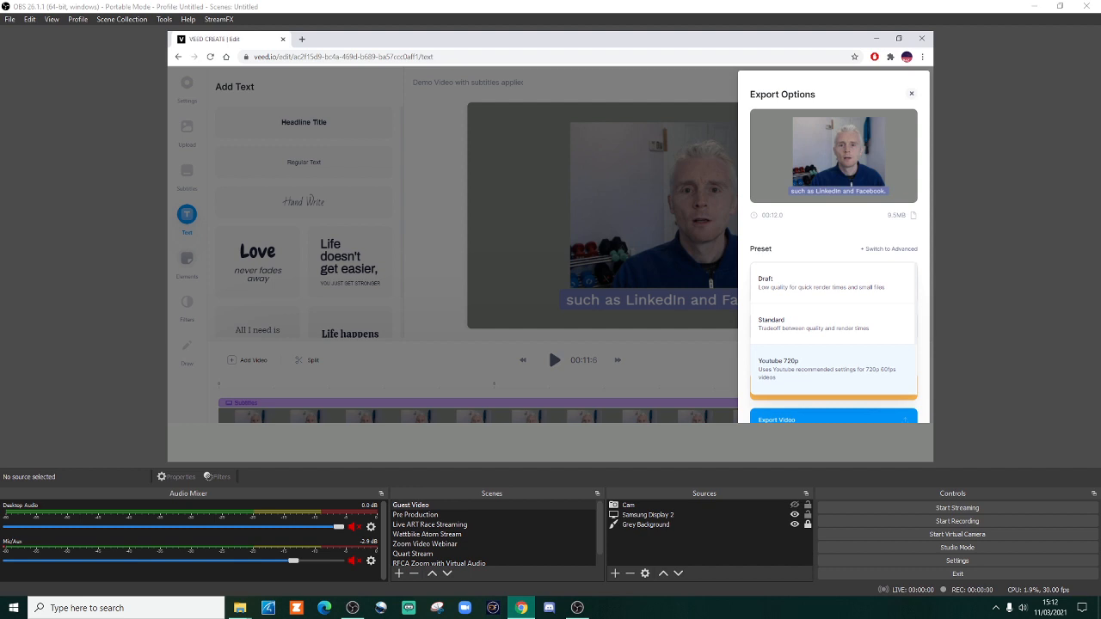
{"action": "left_click", "coordinate": [827, 369]}
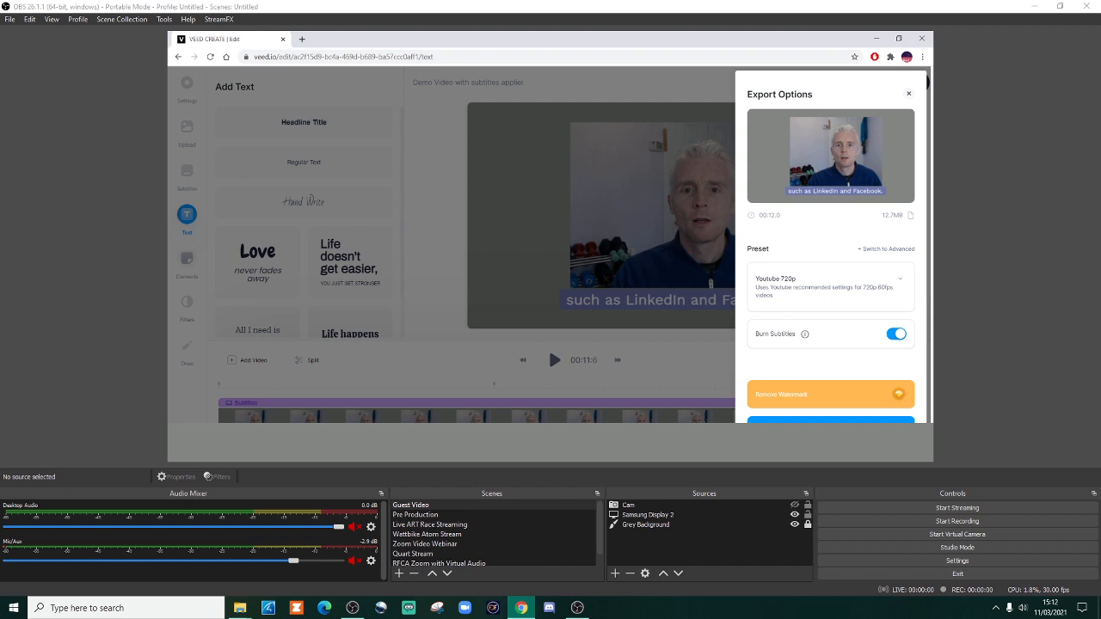
{"action": "scroll", "coordinate": [830, 258], "scroll_direction": "down", "scroll_amount": 1}
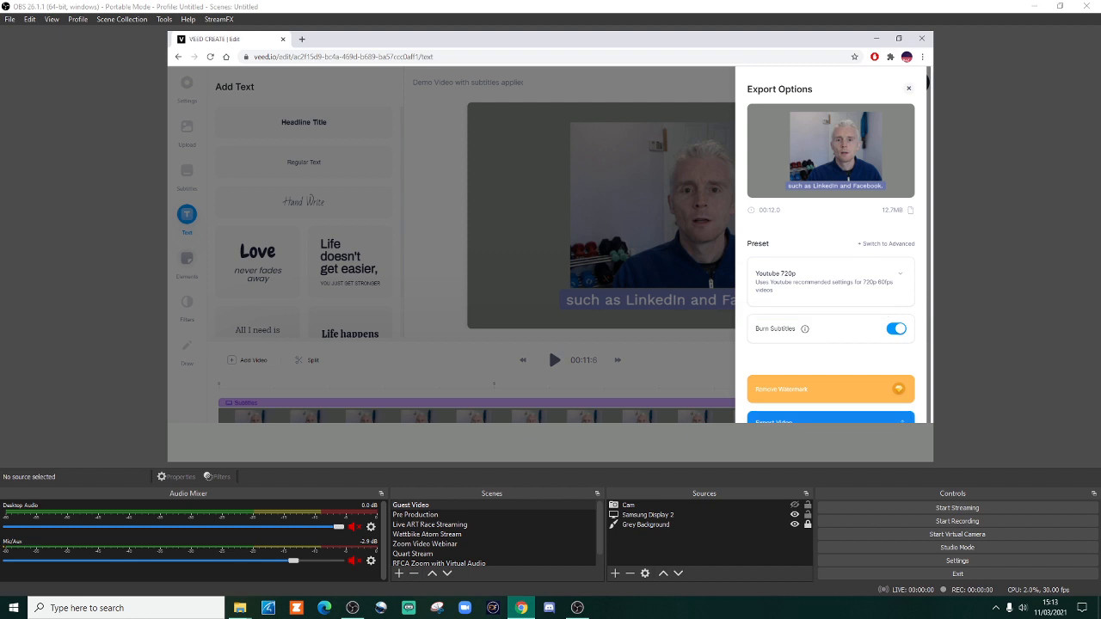
{"action": "left_click", "coordinate": [830, 419]}
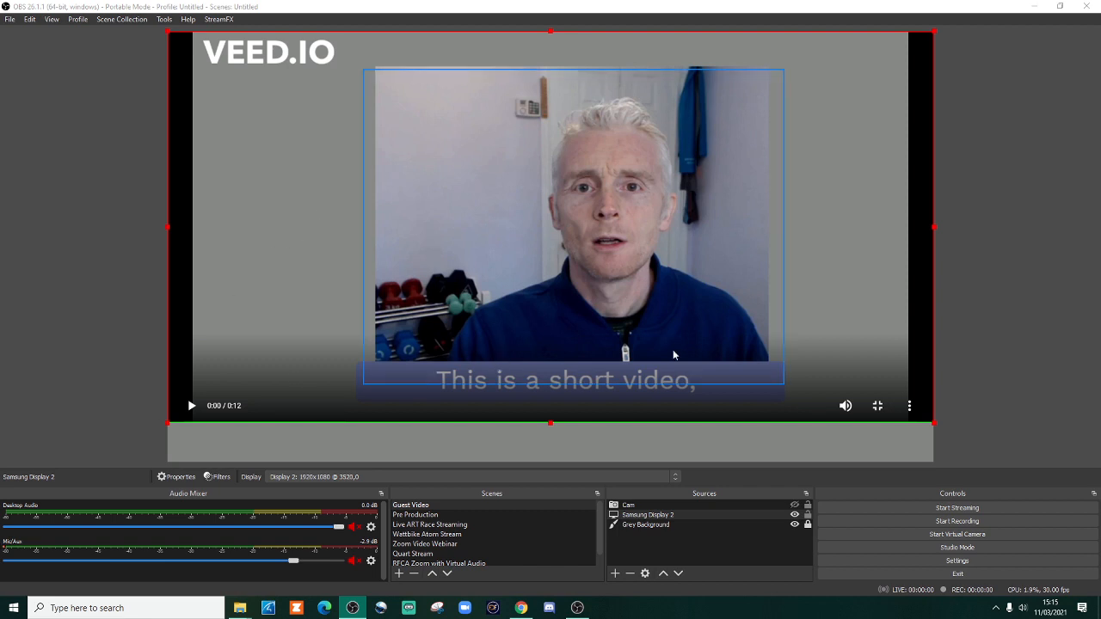
{"action": "left_click", "coordinate": [832, 285]}
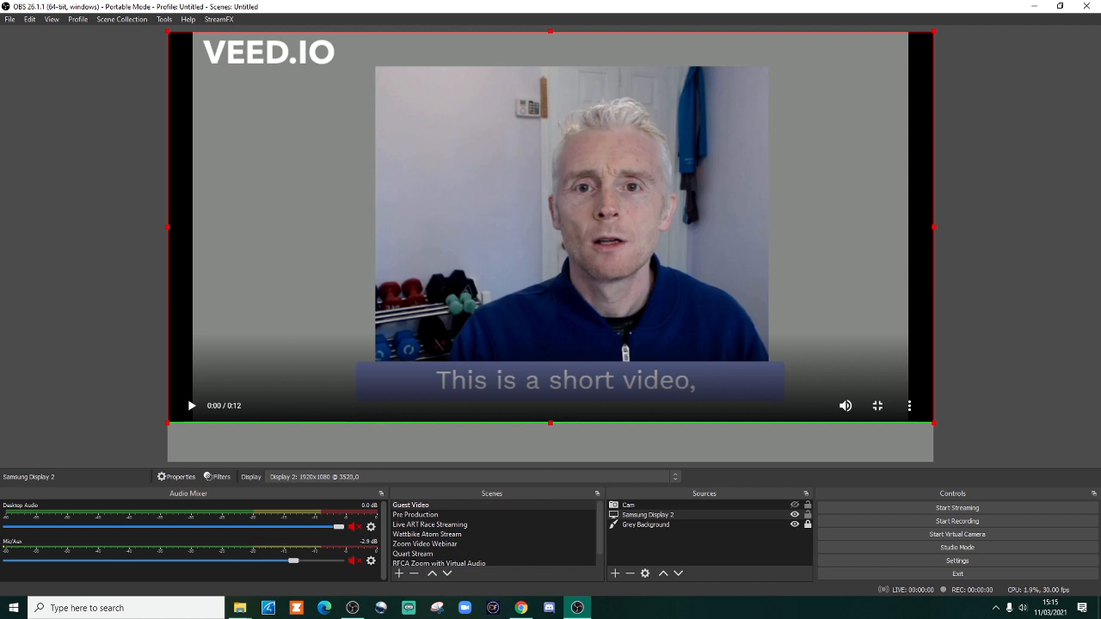
Step: Play the exported video until the subtitle "to show you how you can", pause it at 0:03, and return to OBS
{"action": "key", "text": "alt+Tab"}
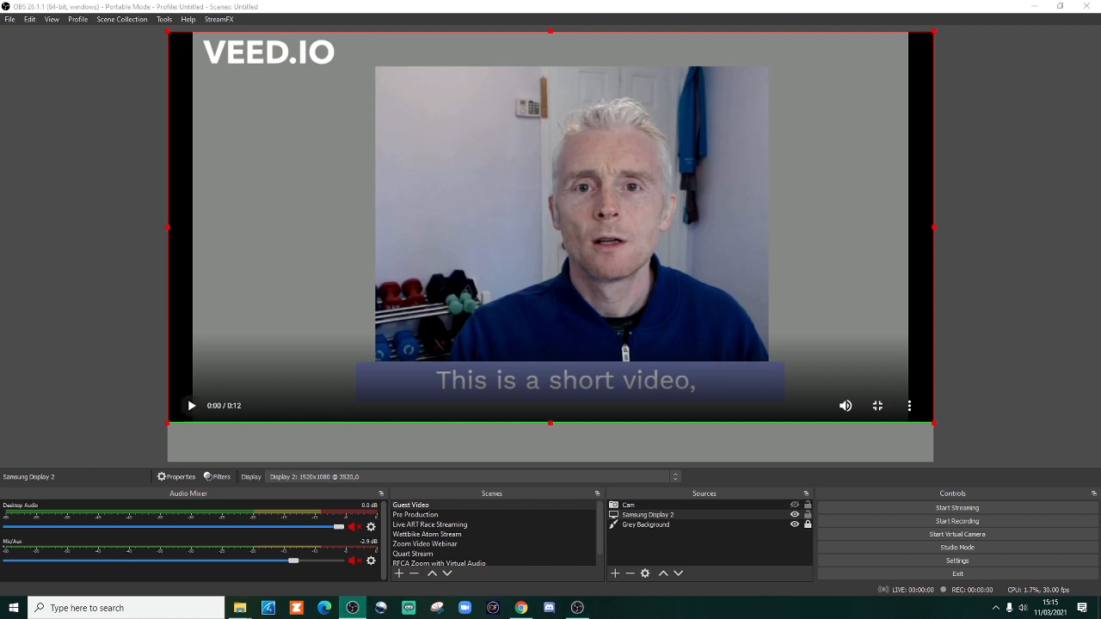
{"action": "left_click", "coordinate": [191, 406]}
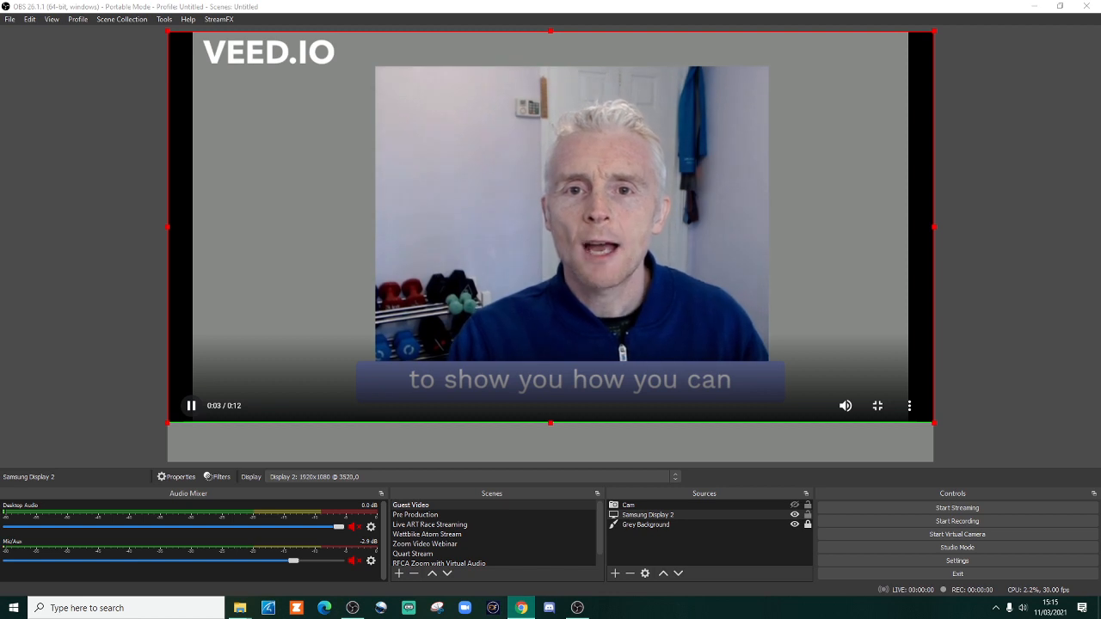
{"action": "key", "text": "space"}
{"action": "key", "text": "alt+Tab"}
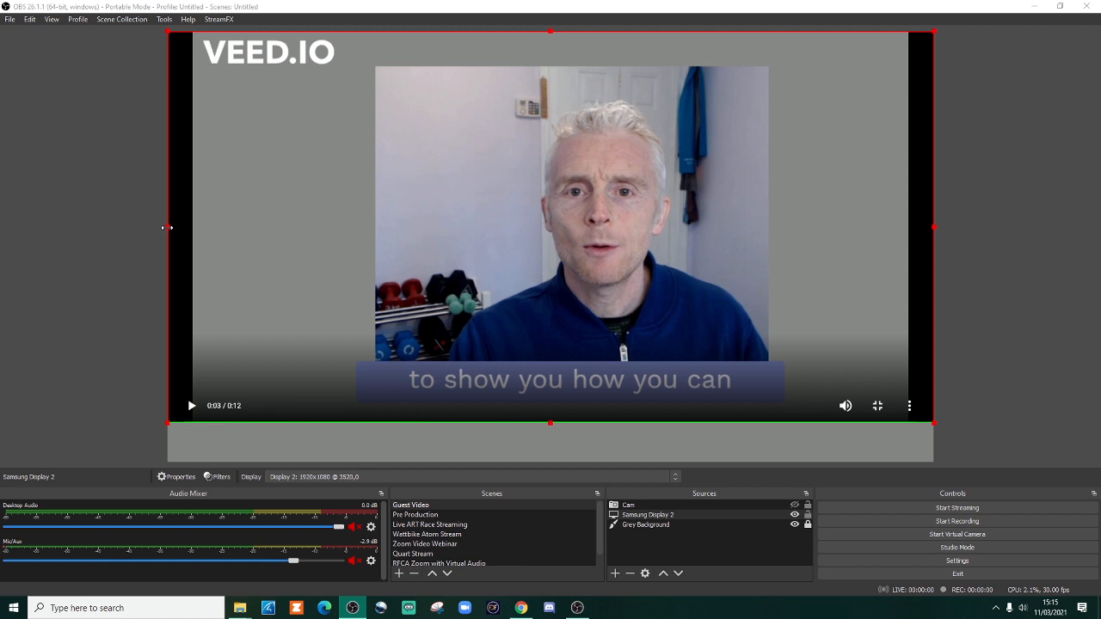
Step: Crop all four sides of the Samsung Display 2 source closely around the speaker's picture and the blue subtitle bar
{"action": "left_click_drag", "start_coordinate": [168, 228], "coordinate": [335, 205]}
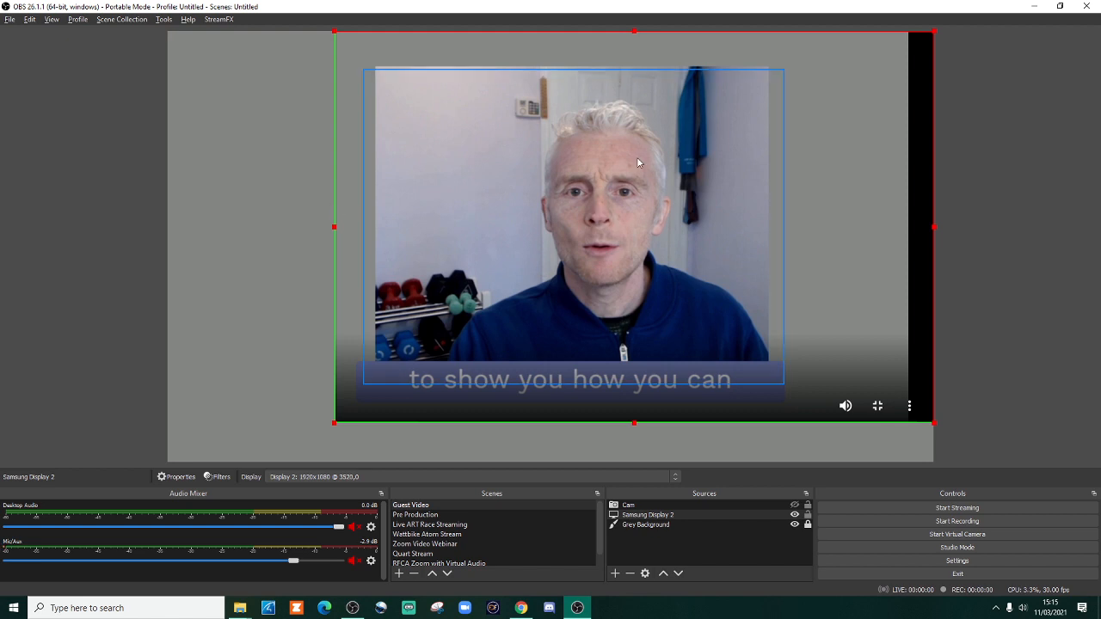
{"action": "left_click_drag", "start_coordinate": [934, 228], "coordinate": [804, 226]}
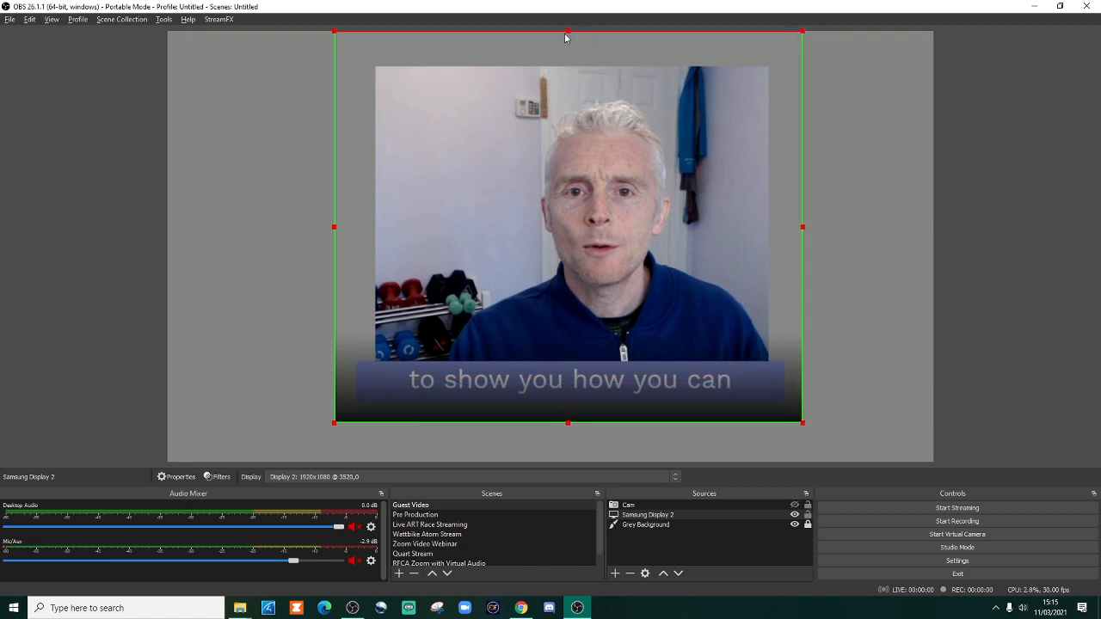
{"action": "left_click_drag", "start_coordinate": [568, 29], "coordinate": [570, 56]}
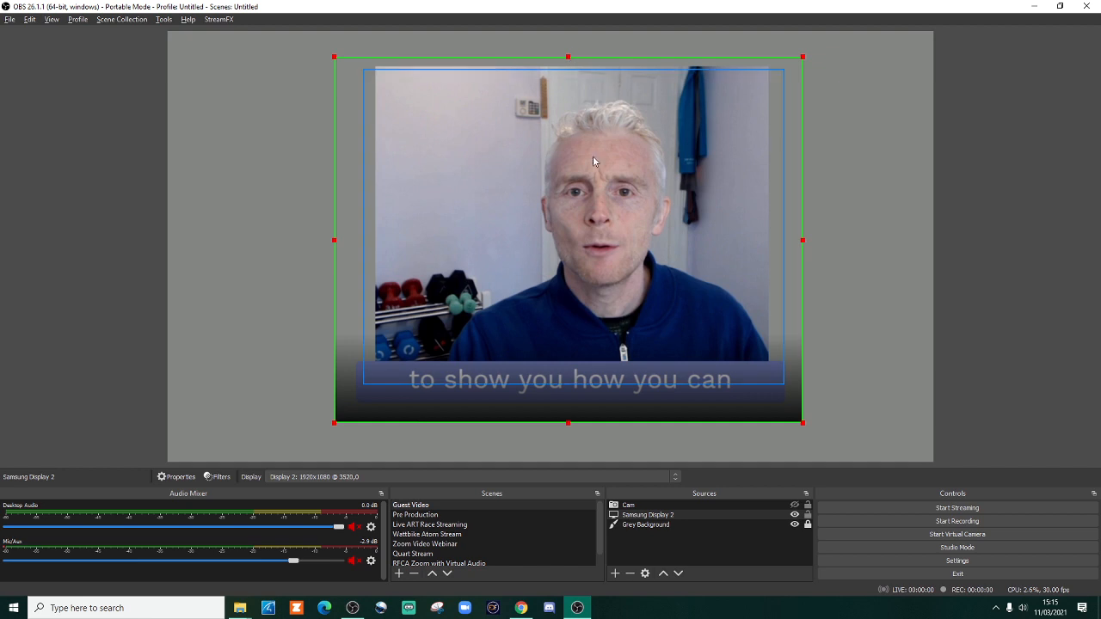
{"action": "left_click_drag", "start_coordinate": [567, 423], "coordinate": [568, 409]}
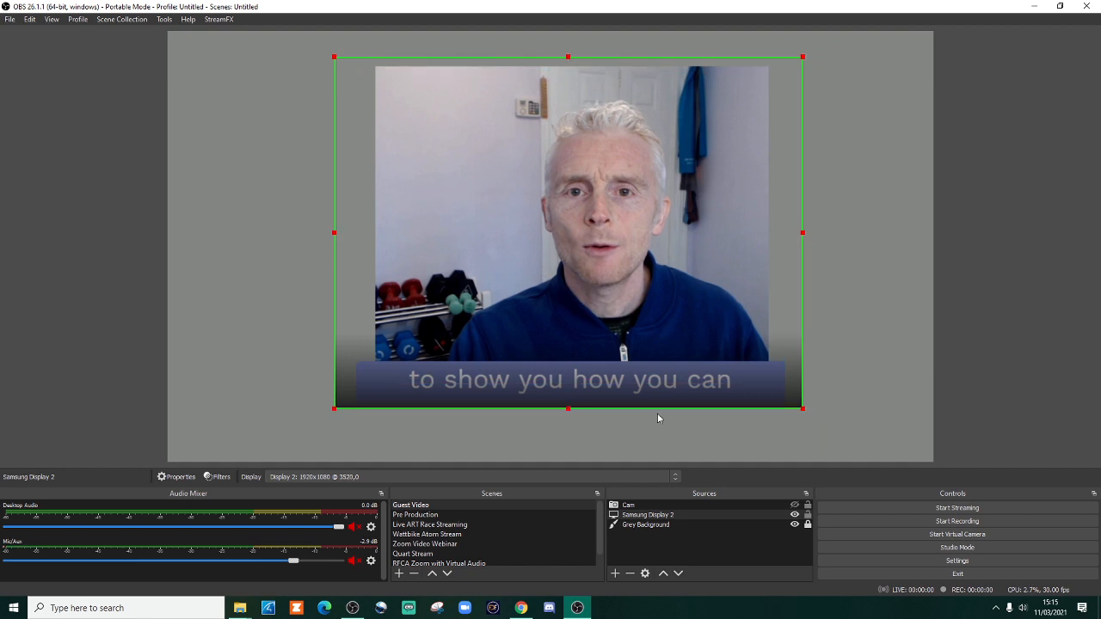